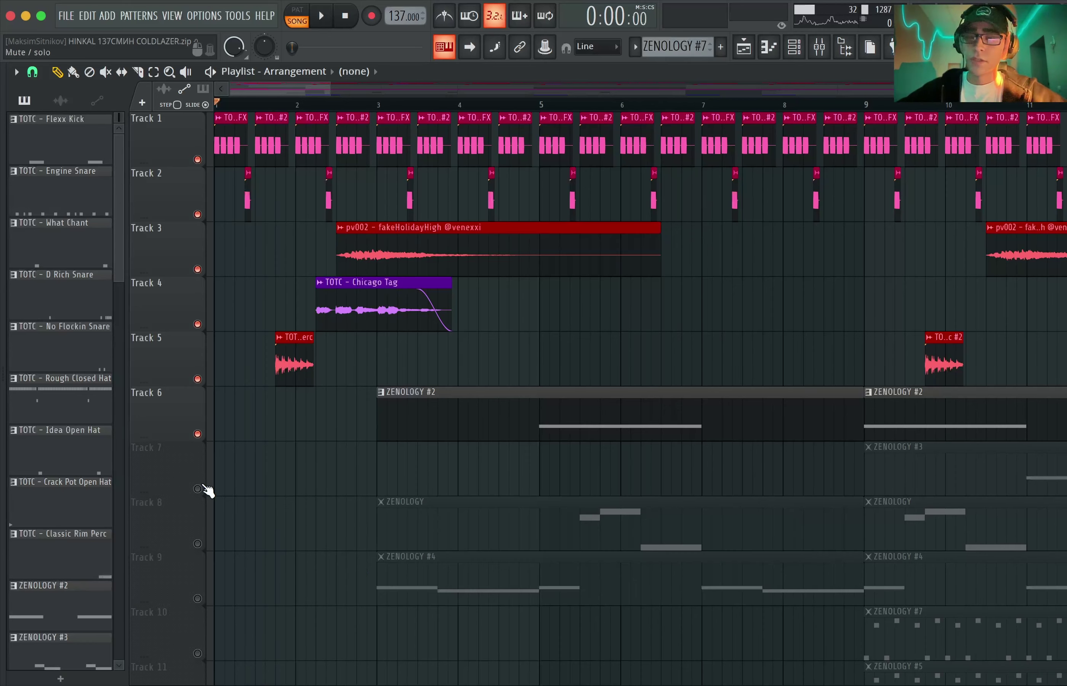
Step: Unmute the remaining playlist tracks from Track 7 downward and look through the full arrangement
click(205, 488)
scroll(209, 484, down, 5)
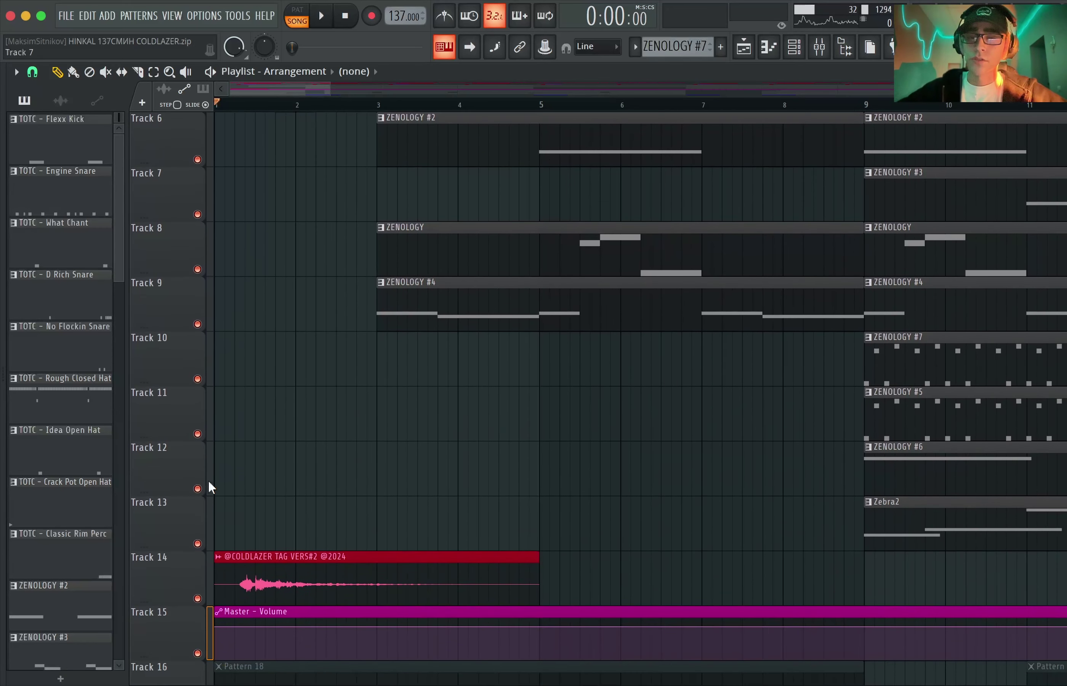
scroll(208, 485, down, 9)
scroll(208, 488, up, 14)
Step: Play the arrangement from the start and mute the tag clip's Track 14
key(space)
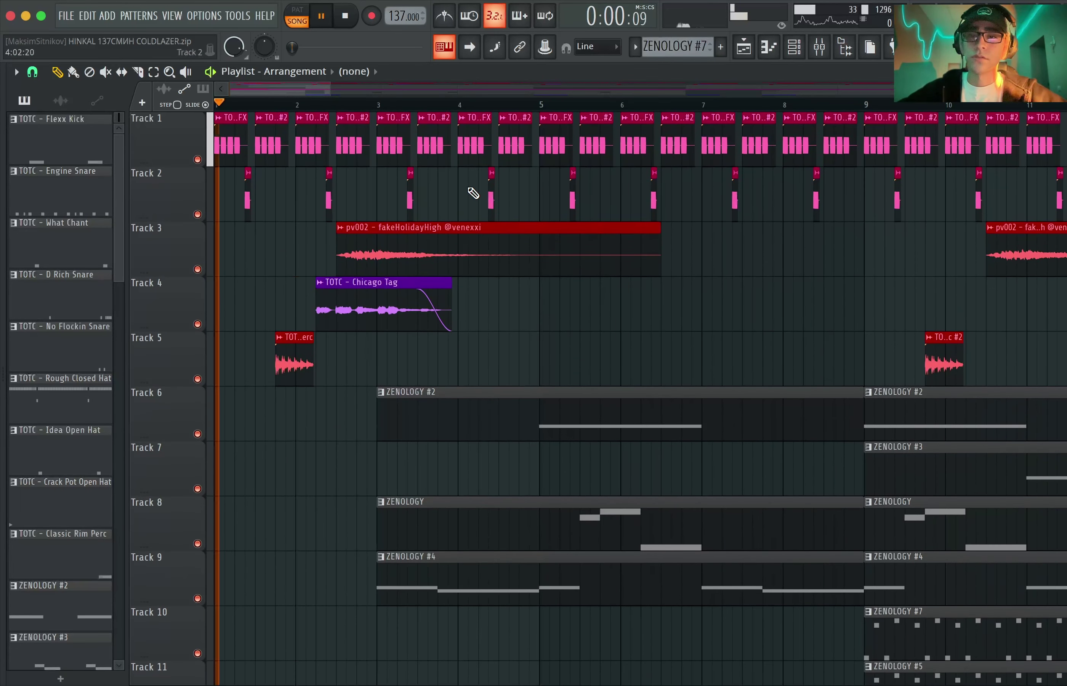
scroll(276, 435, down, 1)
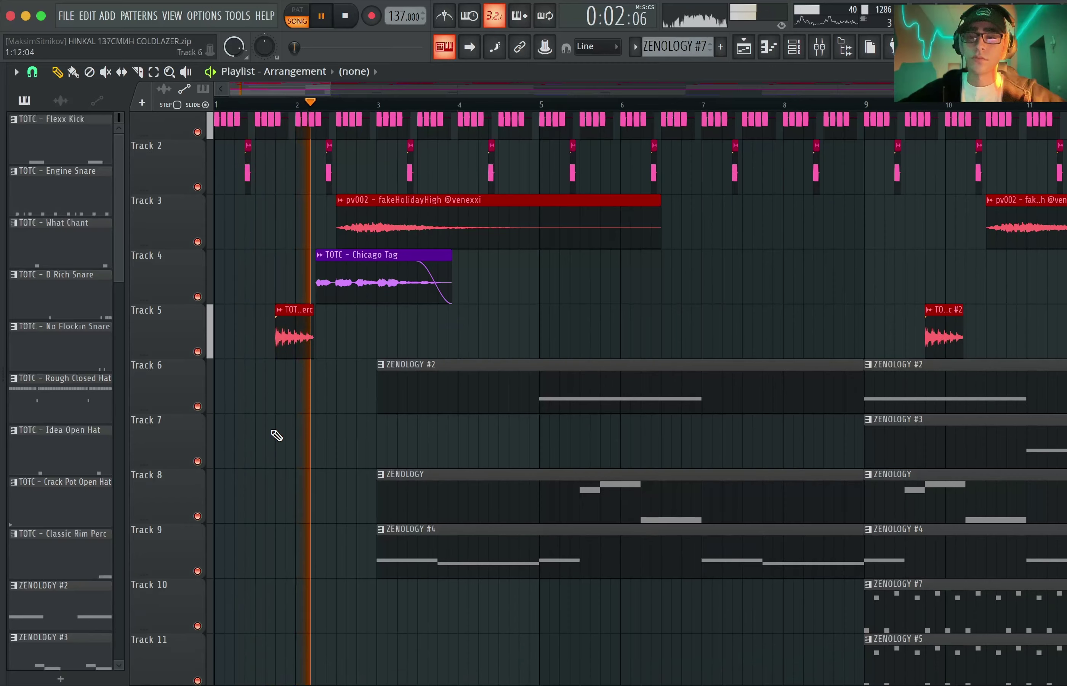
scroll(277, 435, down, 8)
click(197, 379)
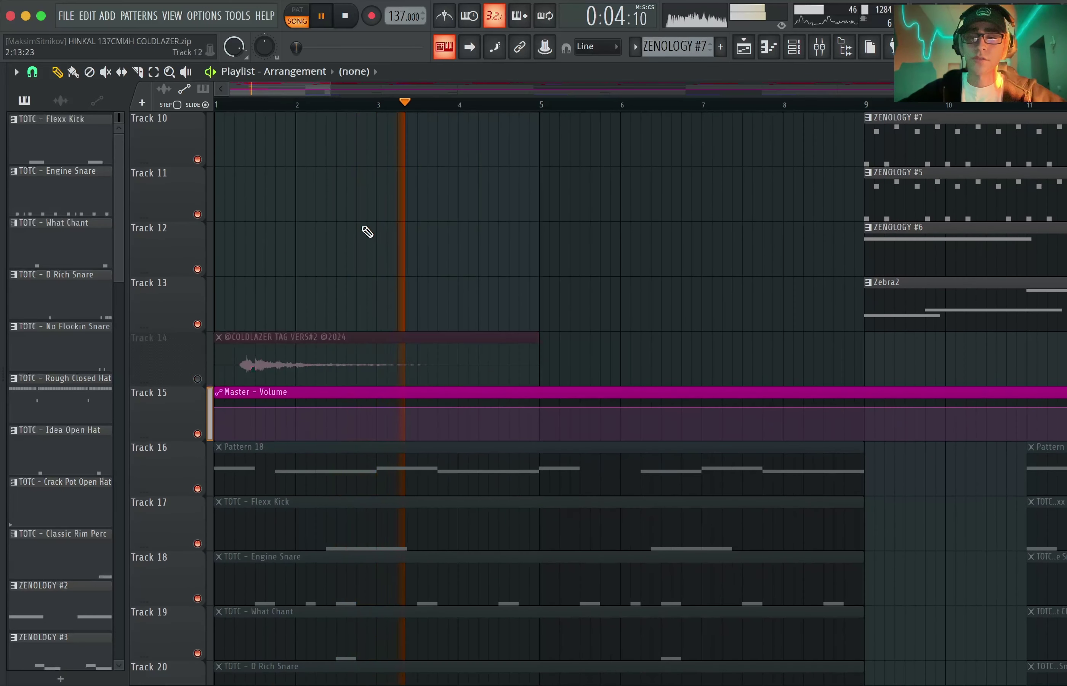
Step: Listen to the intro, move playback to just before bar 9, and stop after hearing the full melody section
scroll(366, 232, up, 9)
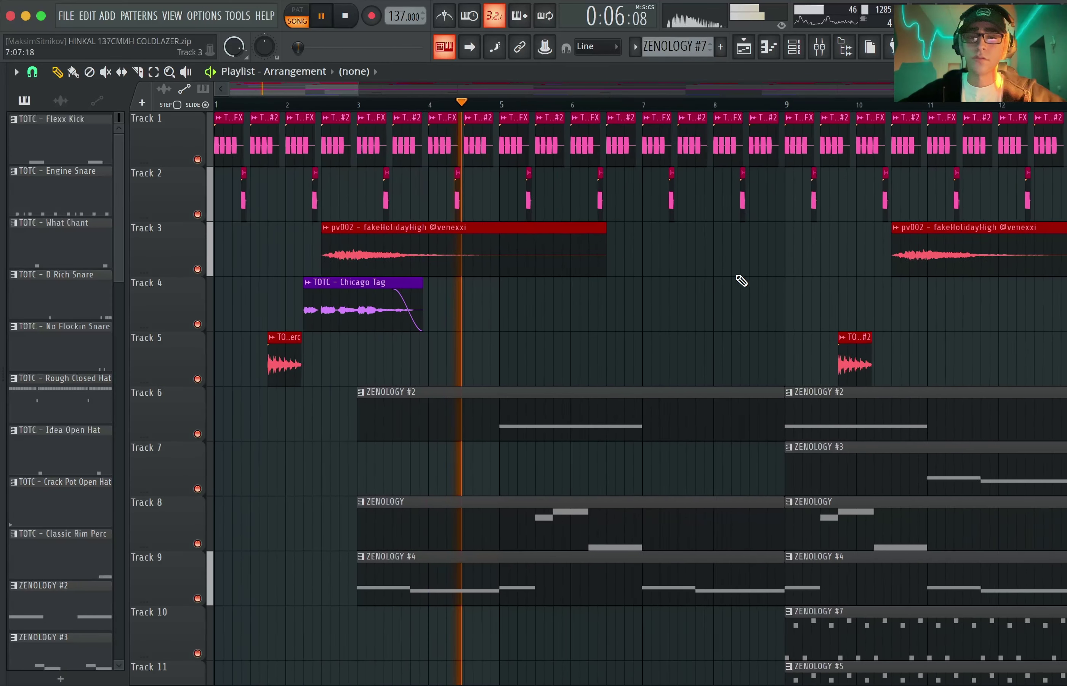
scroll(741, 281, down, 4)
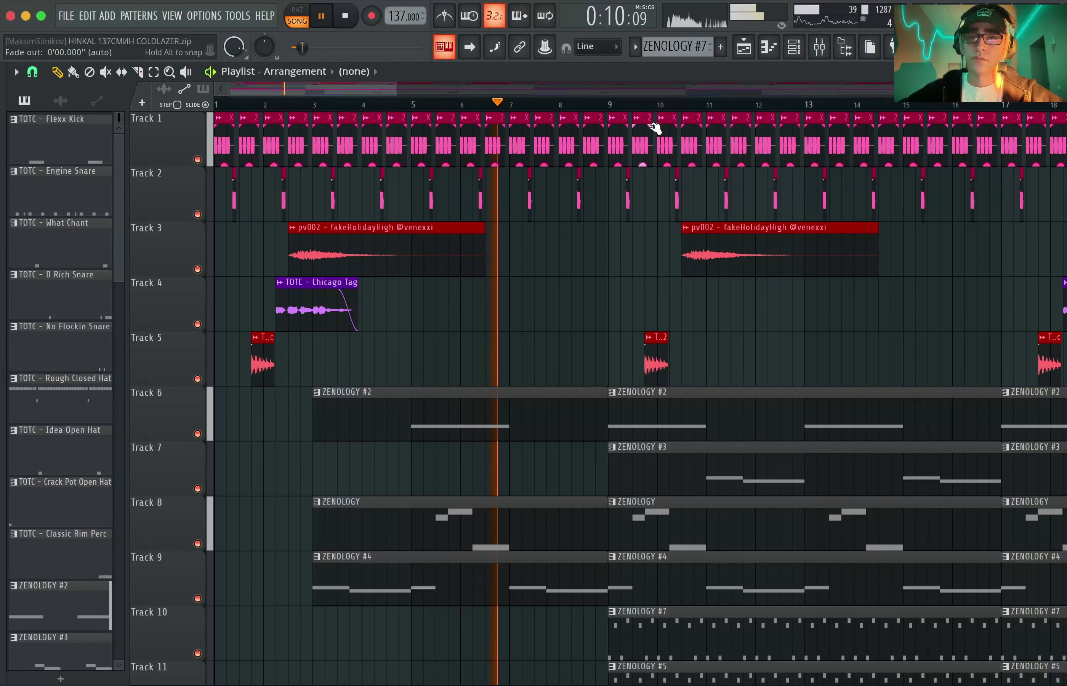
click(606, 106)
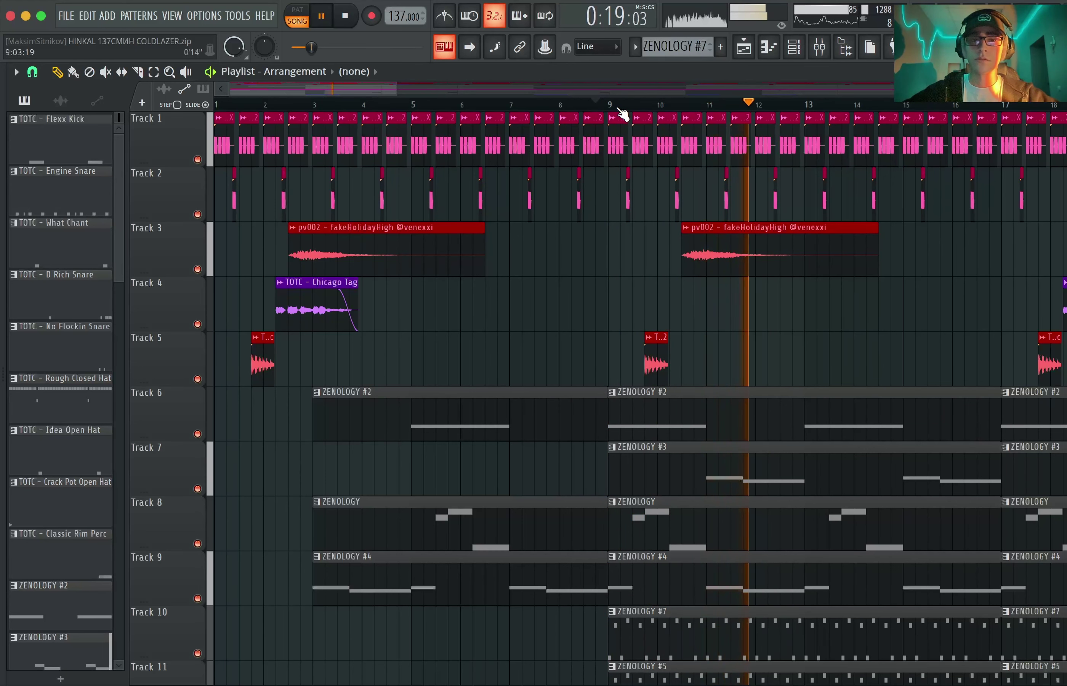
key(space)
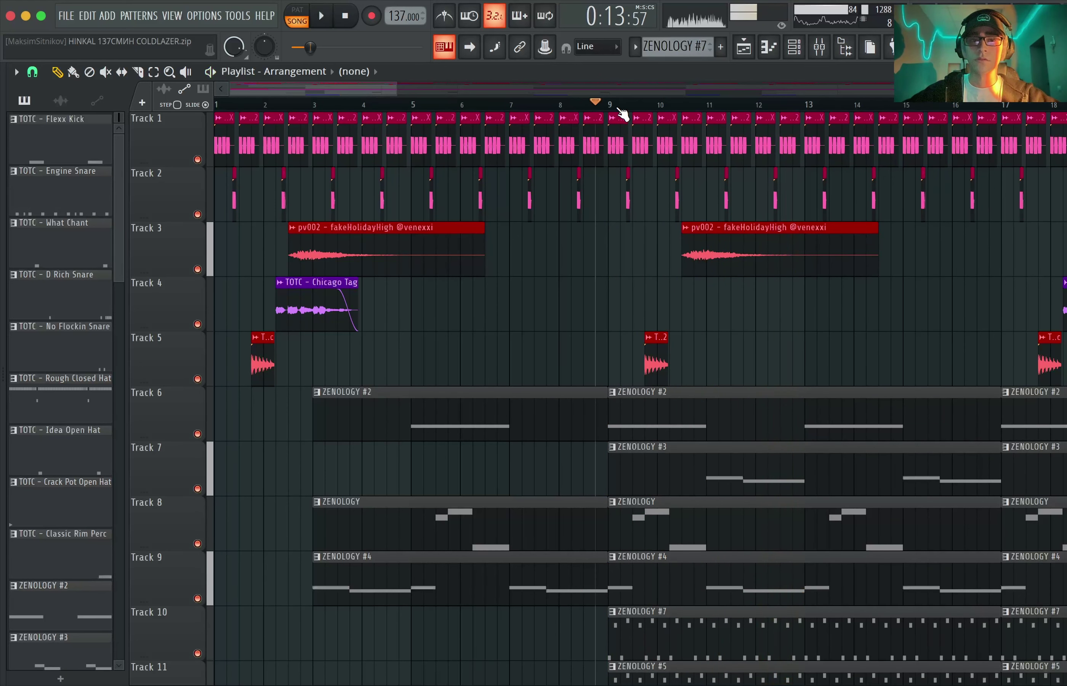
Step: Isolate Tracks 1 and 2 and listen to the Electro SFX and the short hits from the start
scroll(135, 229, up, 8)
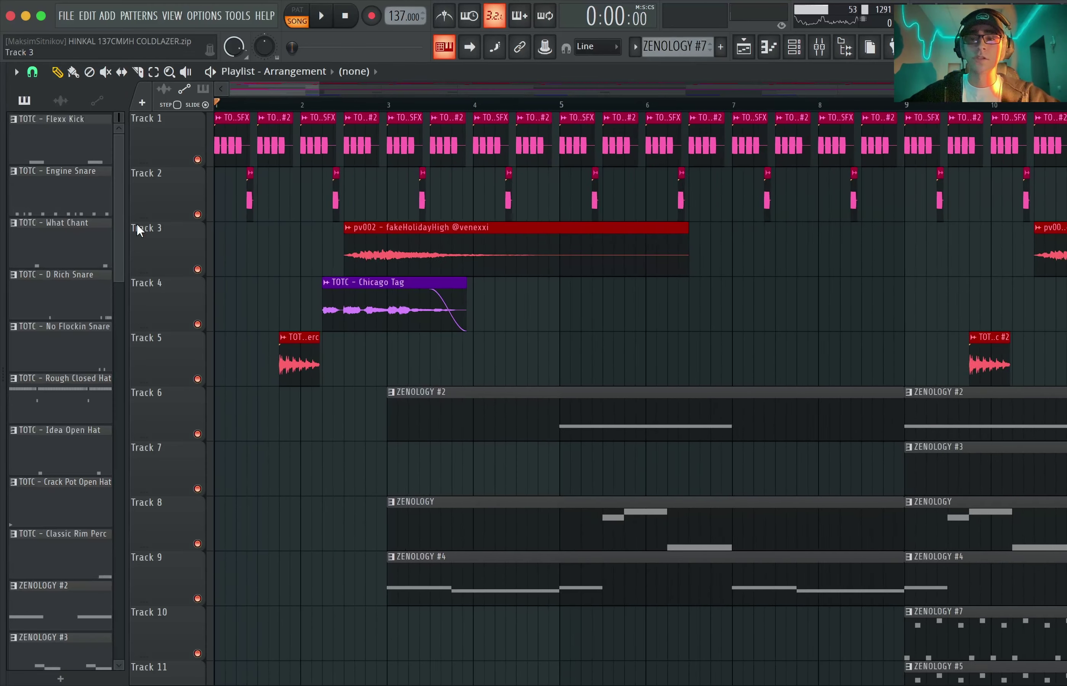
right_click(198, 161)
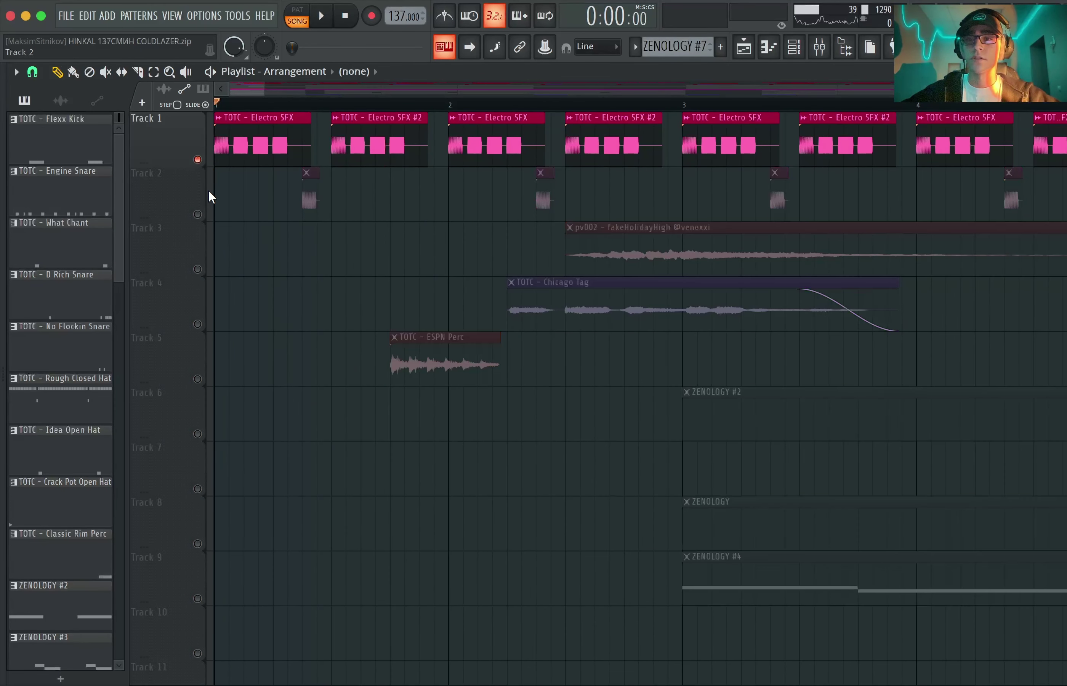
click(198, 215)
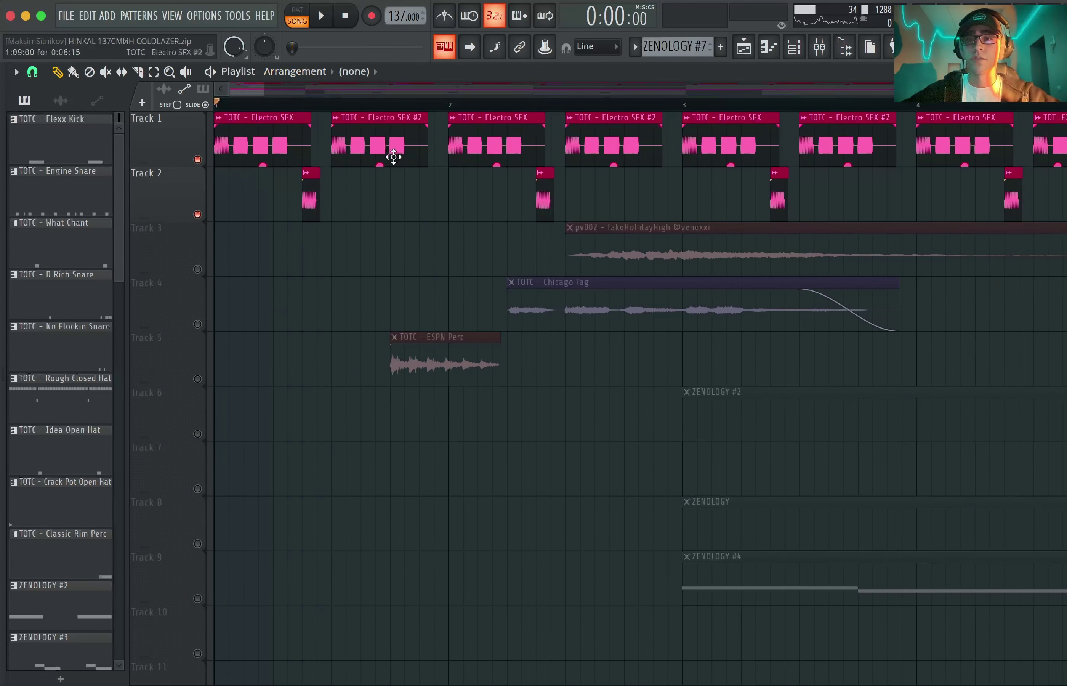
scroll(309, 167, down, 5)
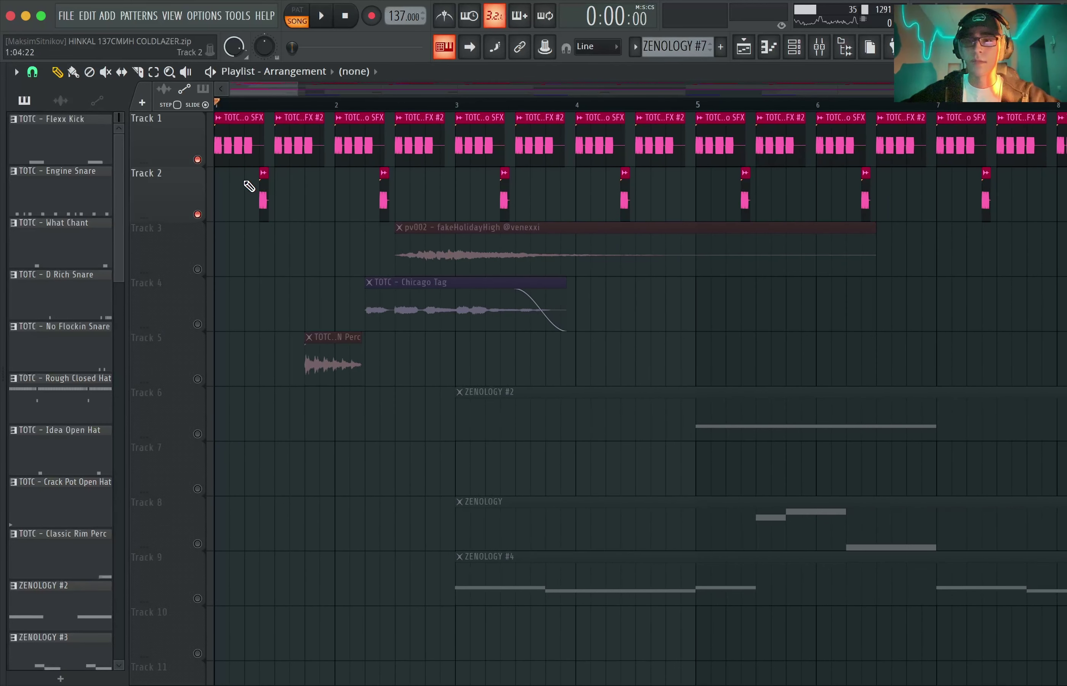
scroll(247, 185, up, 3)
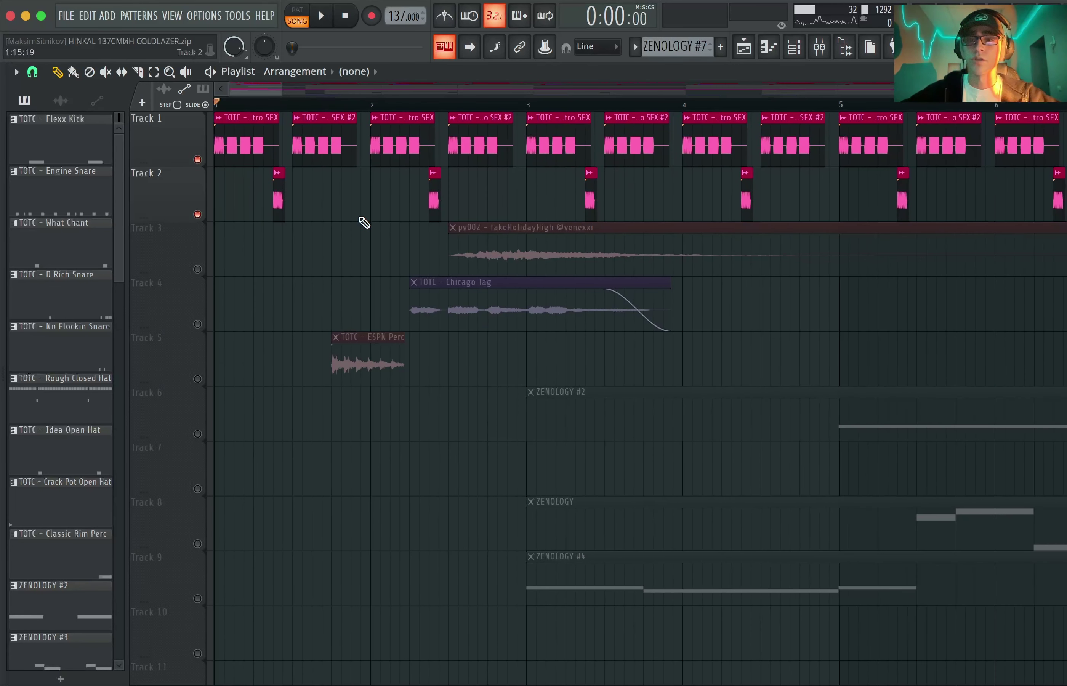
key(space)
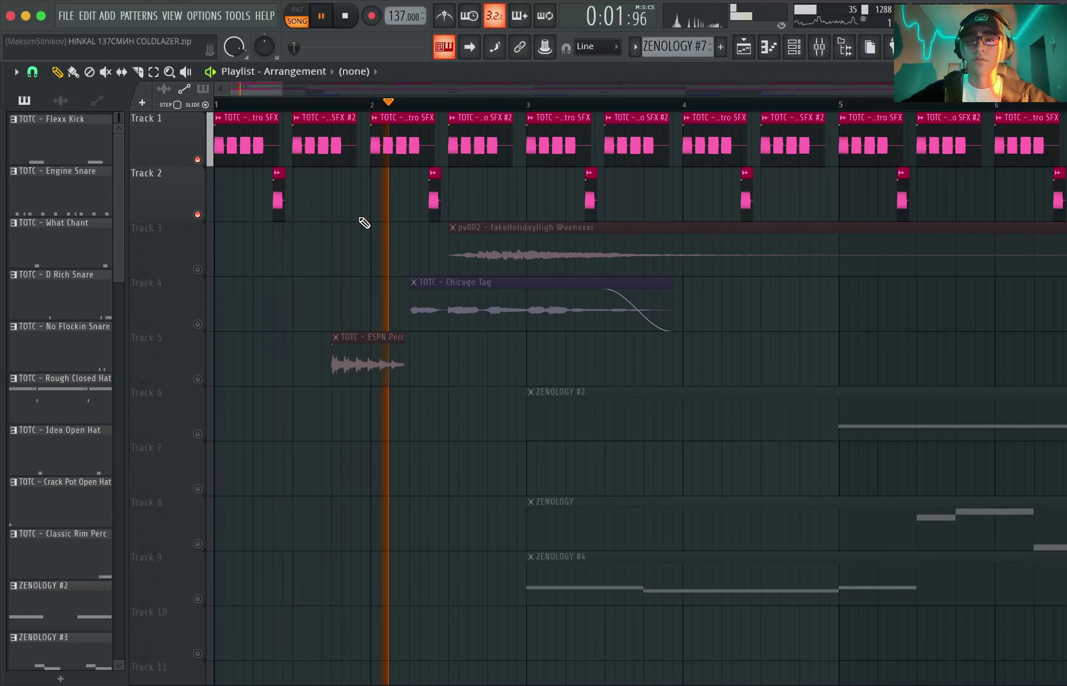
key(space)
Step: Unmute Tracks 3, 4 and 5 and play the vocal, tag and perc samples from bar 2
click(198, 269)
click(197, 325)
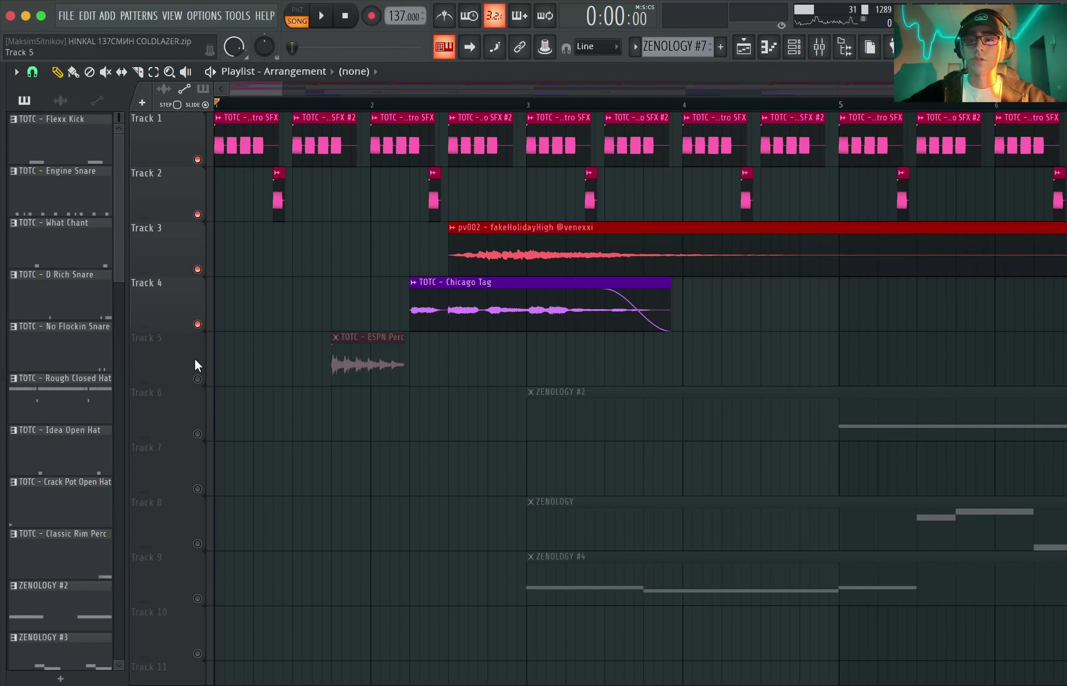
click(197, 379)
click(394, 105)
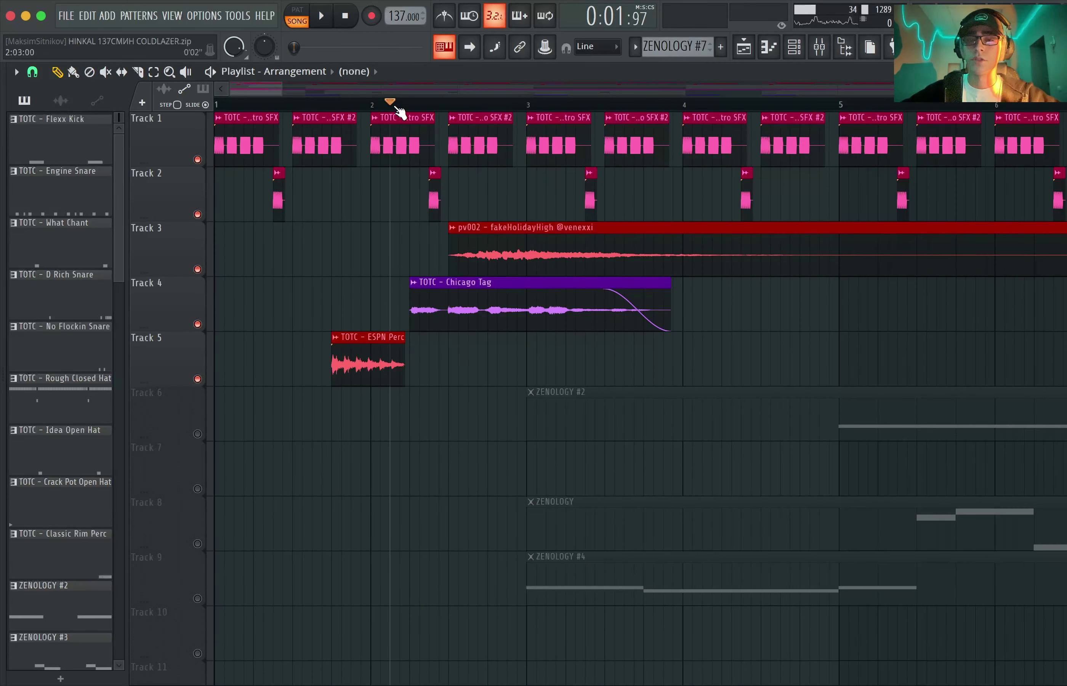
key(space)
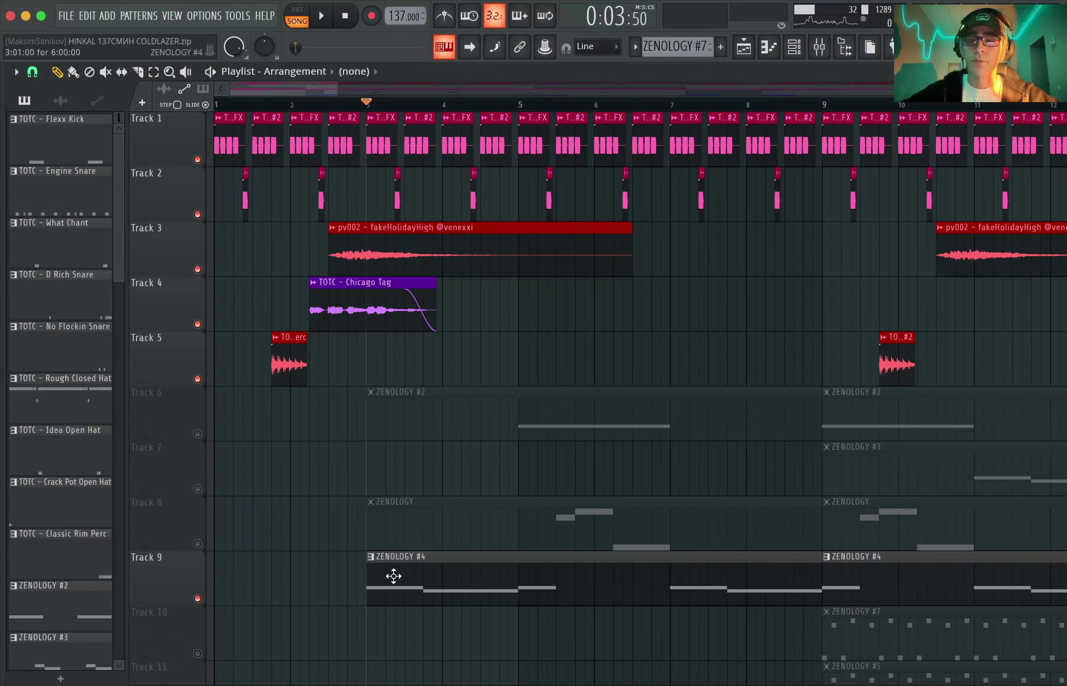
Step: Listen to the ZENOLOGY #4 part on Track 9 with the effect tracks from bar 3
scroll(362, 579, up, 3)
scroll(365, 579, down, 1)
scroll(365, 579, down, 3)
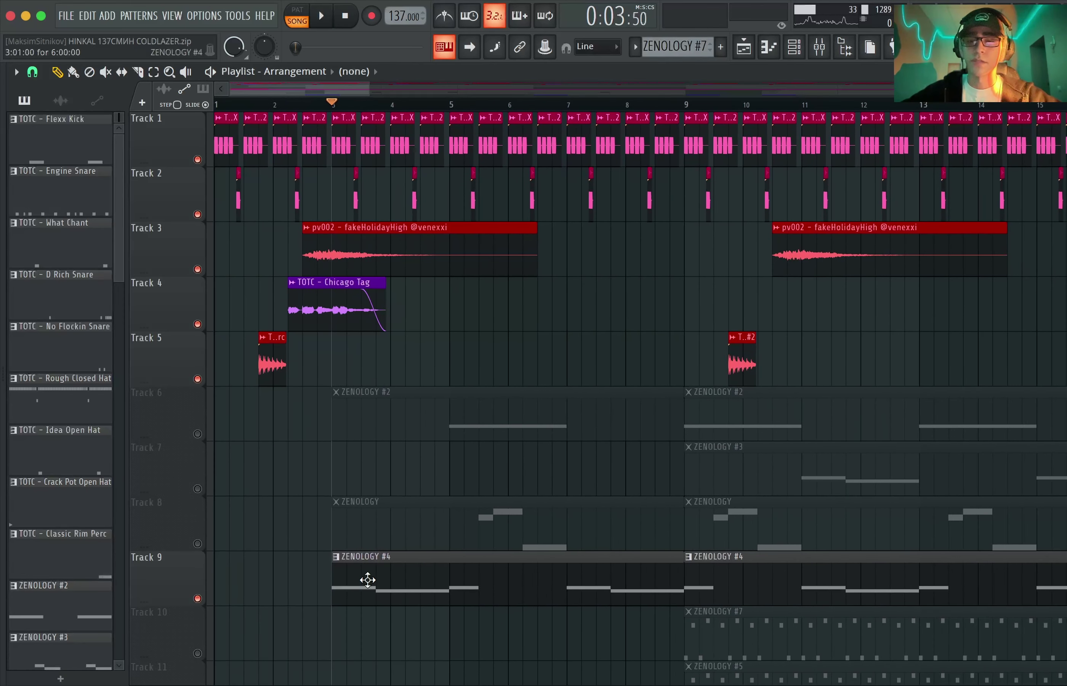
key(space)
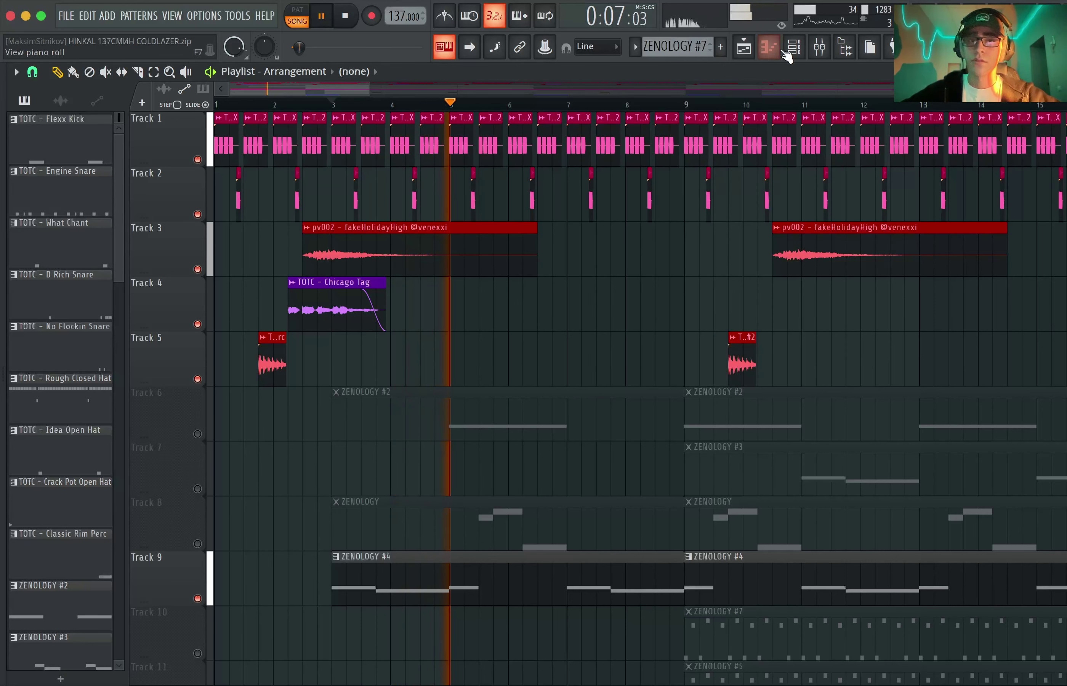
key(space)
Step: Place the playhead midway through bar 5 and examine Track 8's ZENOLOGY notes in the piano roll
click(477, 106)
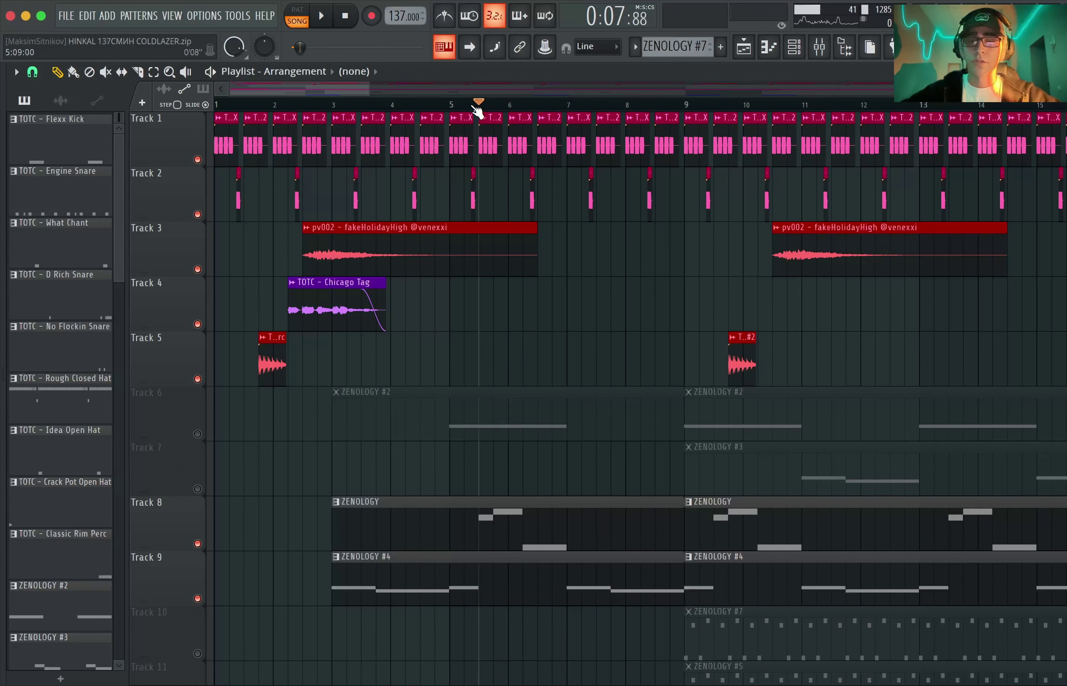
double_click(460, 524)
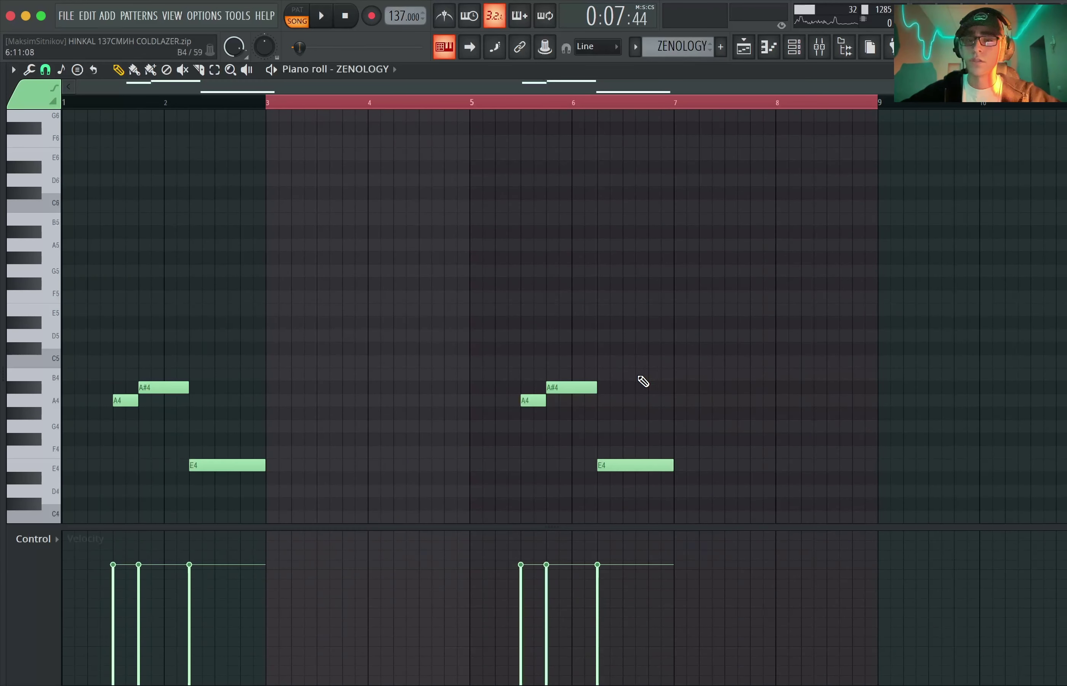
scroll(543, 398, up, 4)
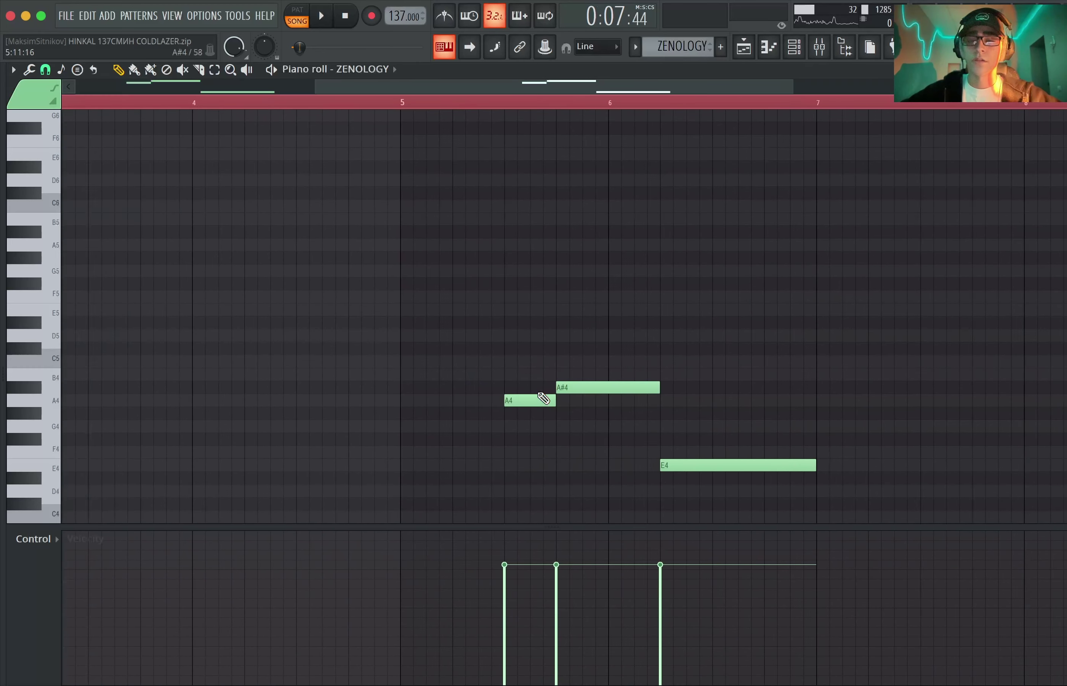
scroll(544, 398, down, 4)
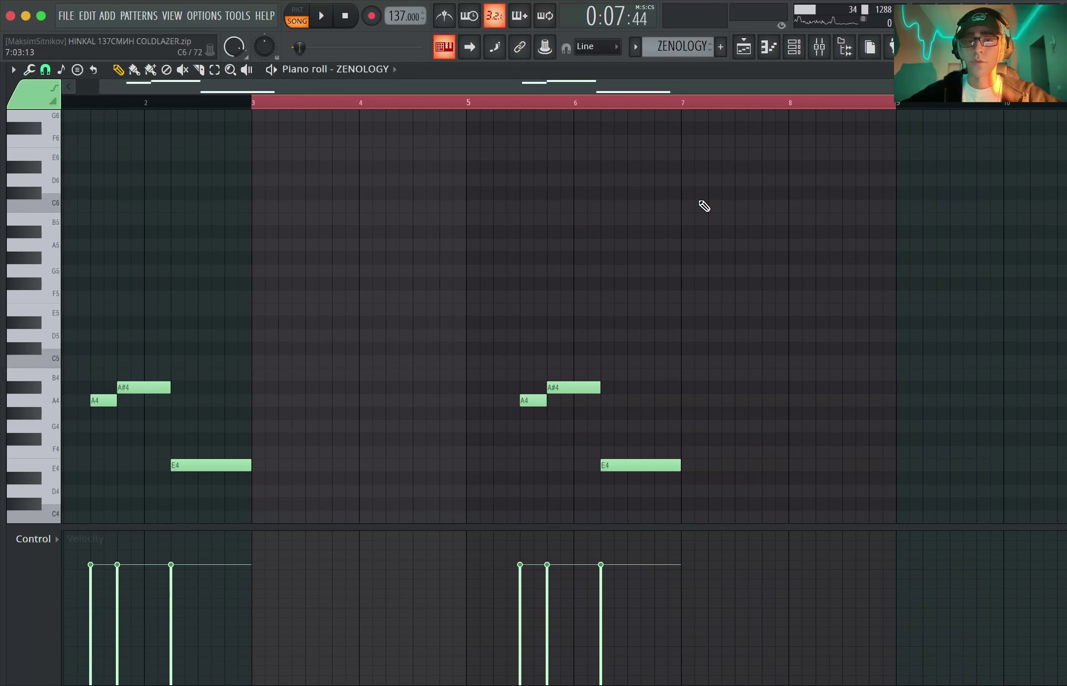
Step: Inspect the instrument presets of the ZENOLOGY and ZENOLOGY #4 channels and return to the playlist
click(795, 46)
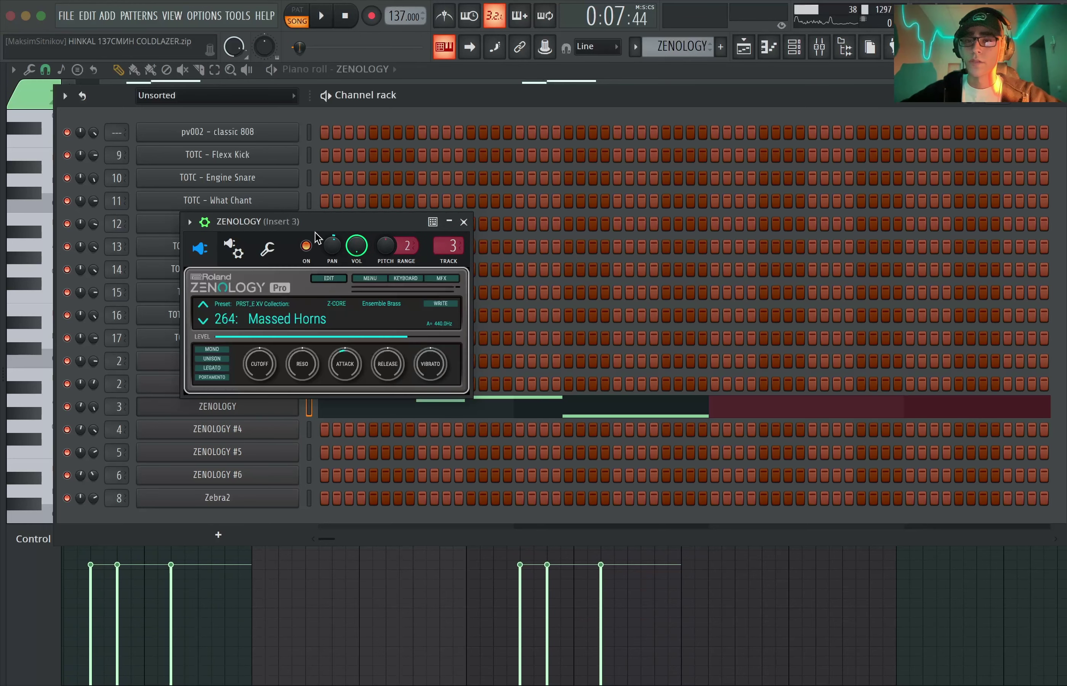
drag(315, 232, 524, 218)
click(218, 429)
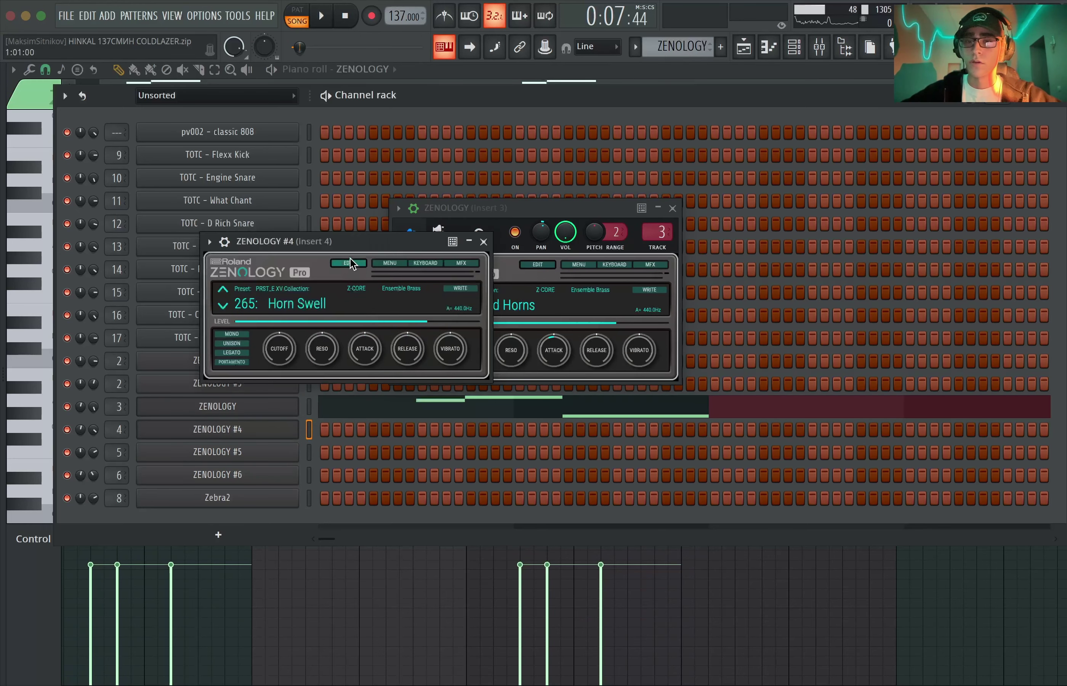
click(672, 209)
key(F5)
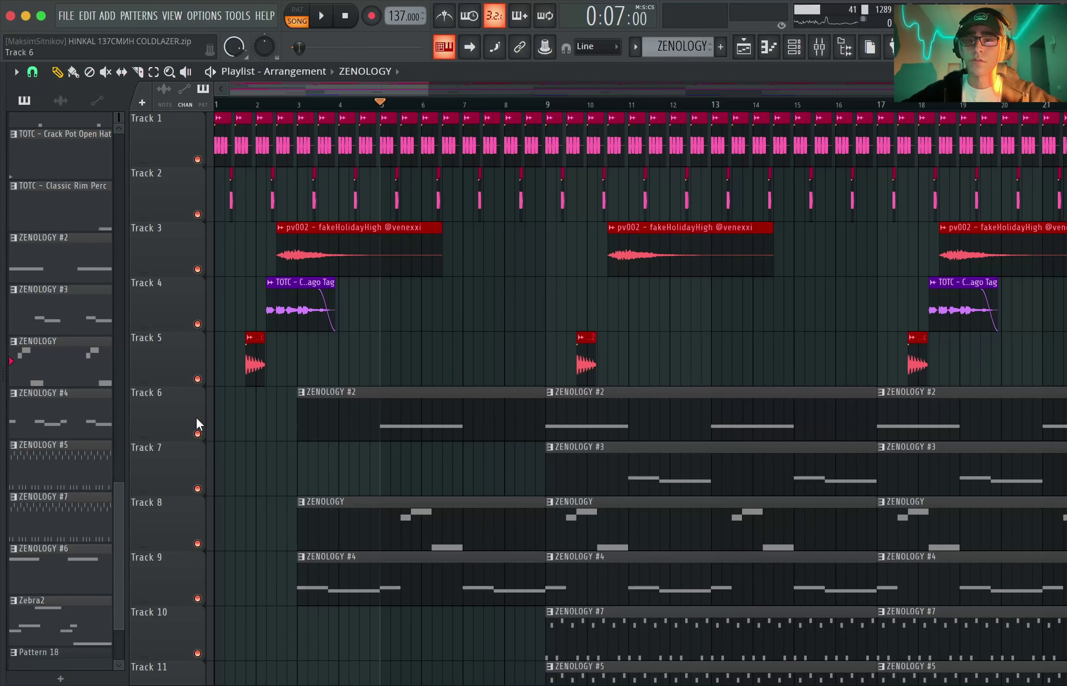
Step: Solo Track 6 to hear the ZENOLOGY #2 part from bar 5, and restore all tracks
right_click(198, 434)
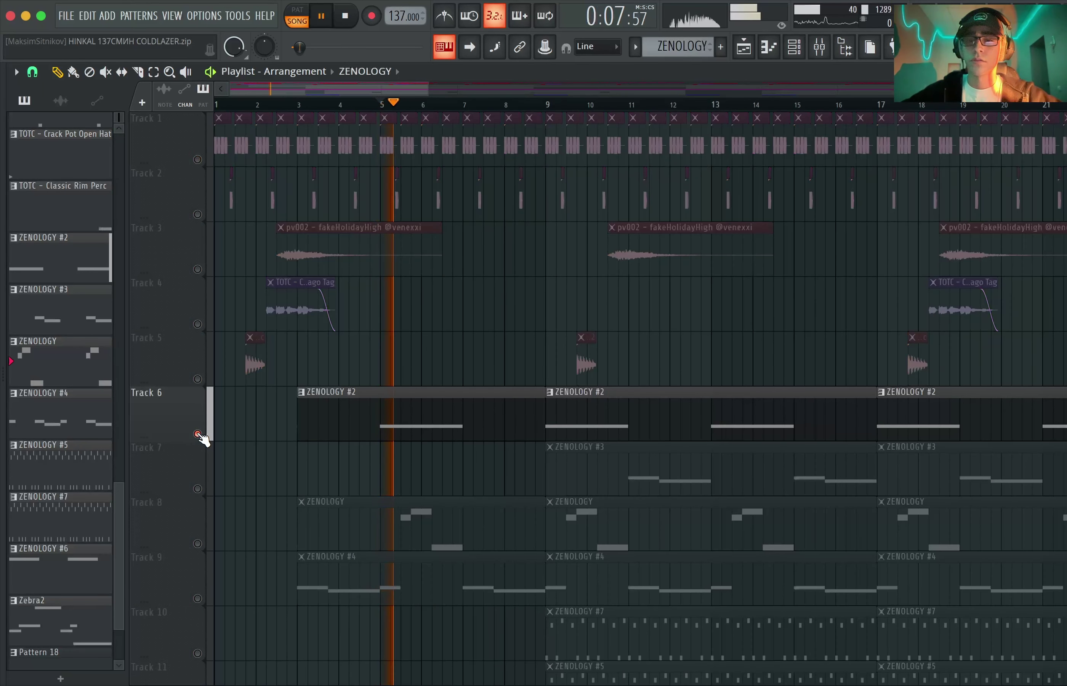
right_click(198, 434)
key(space)
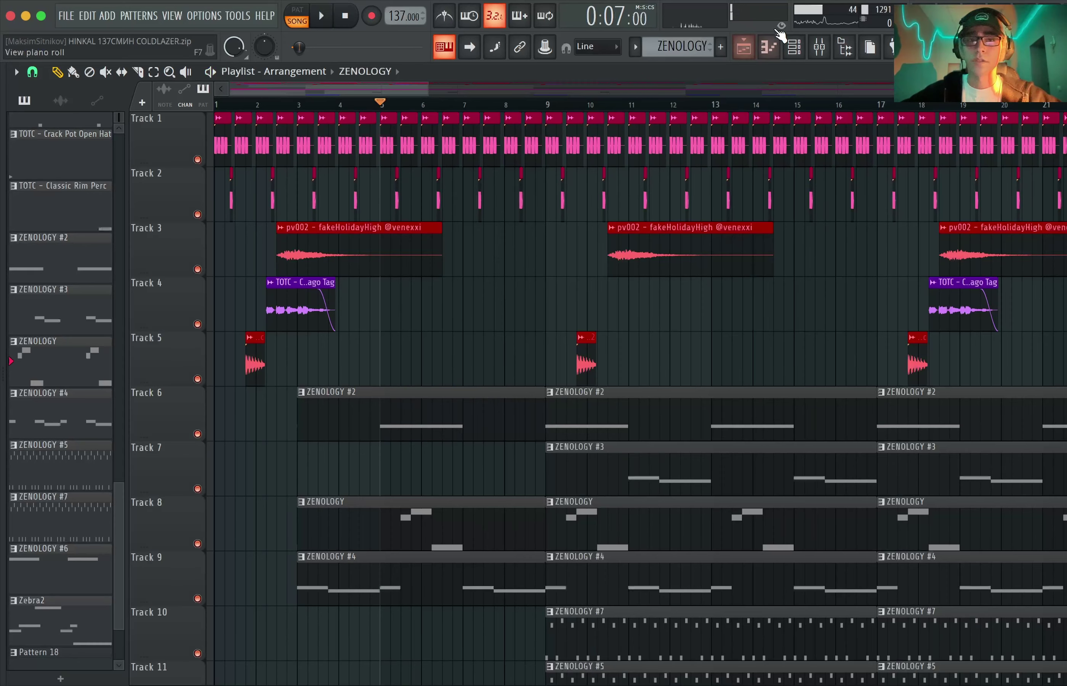
Step: Check the ZENOLOGY #3 channel's instrument preset, close its window, and place the playlist playhead at bar 9
click(793, 46)
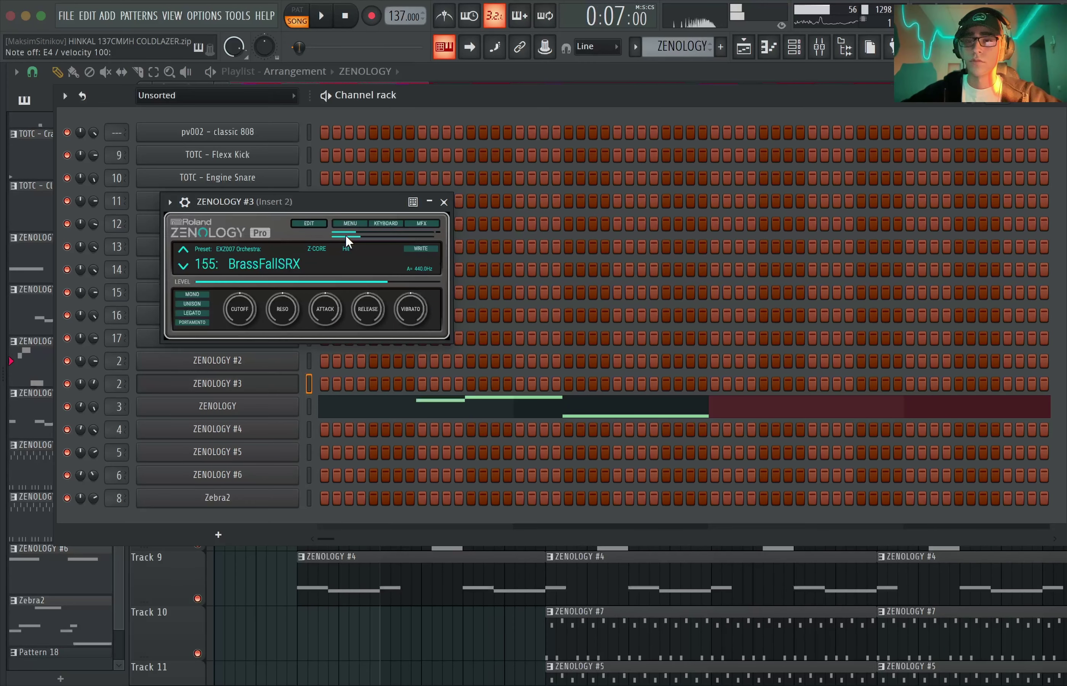
click(745, 47)
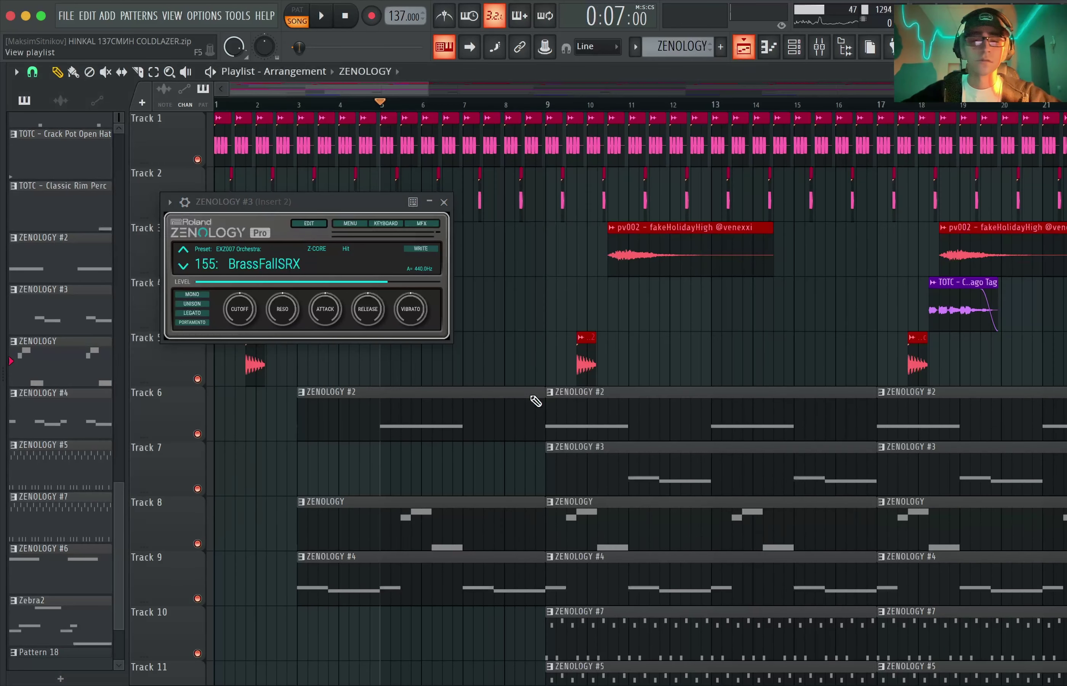
click(547, 104)
scroll(568, 314, down, 5)
scroll(567, 312, up, 2)
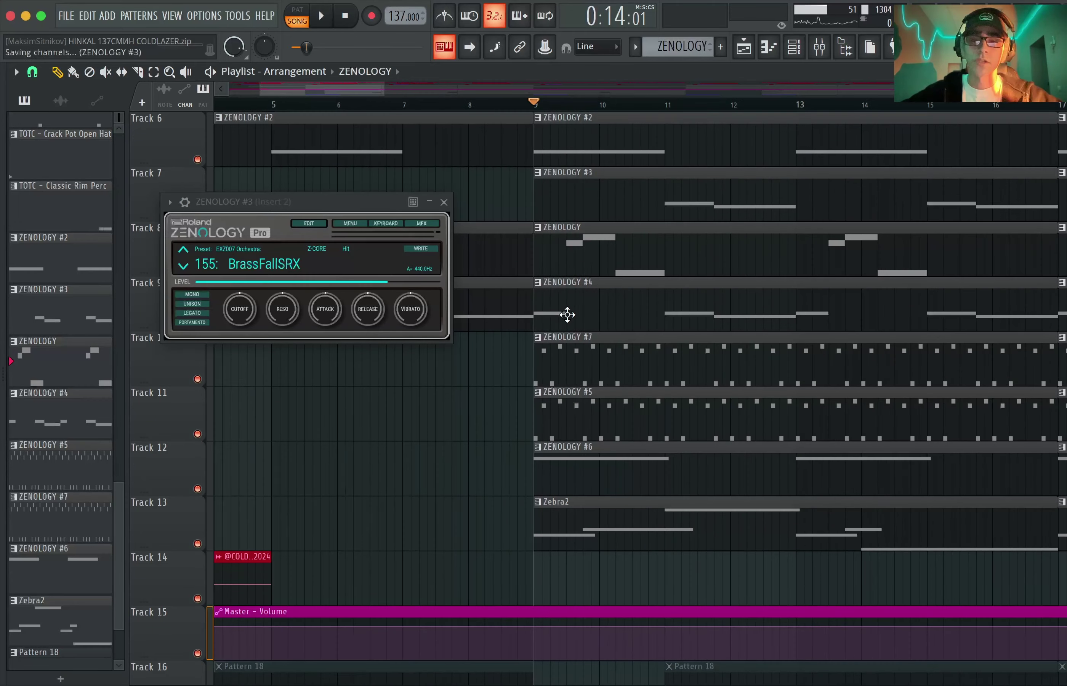
click(444, 202)
Step: Open Track 13's Zebra2 pattern in the piano roll and listen to it in pattern mode
drag(508, 364, 307, 359)
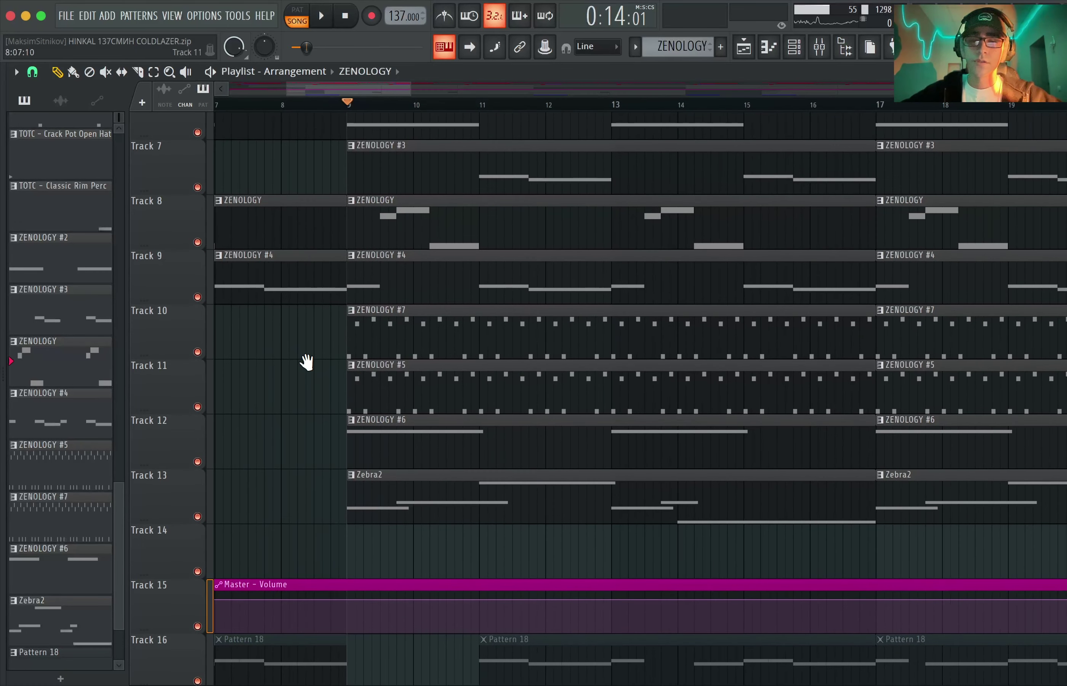
double_click(419, 494)
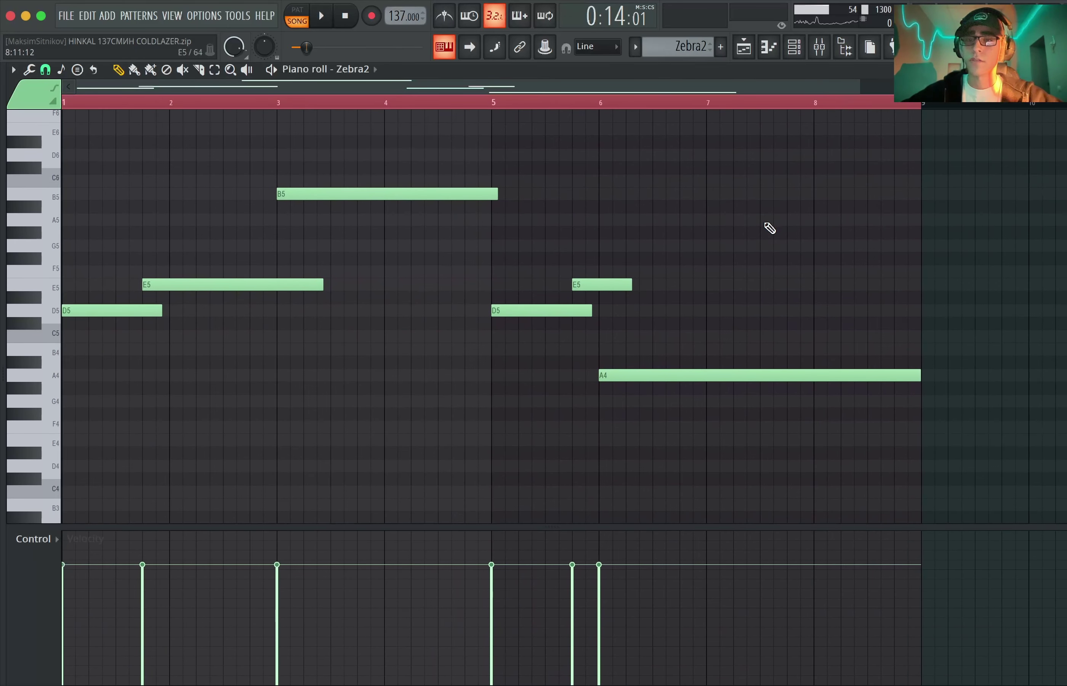
key(l)
key(space)
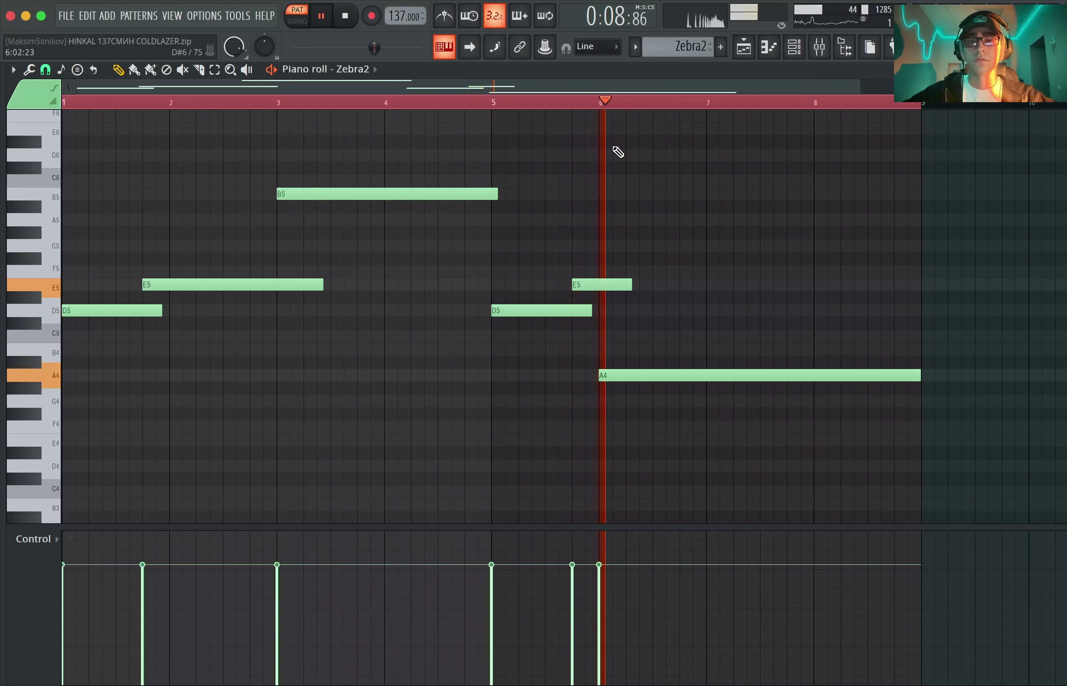
key(space)
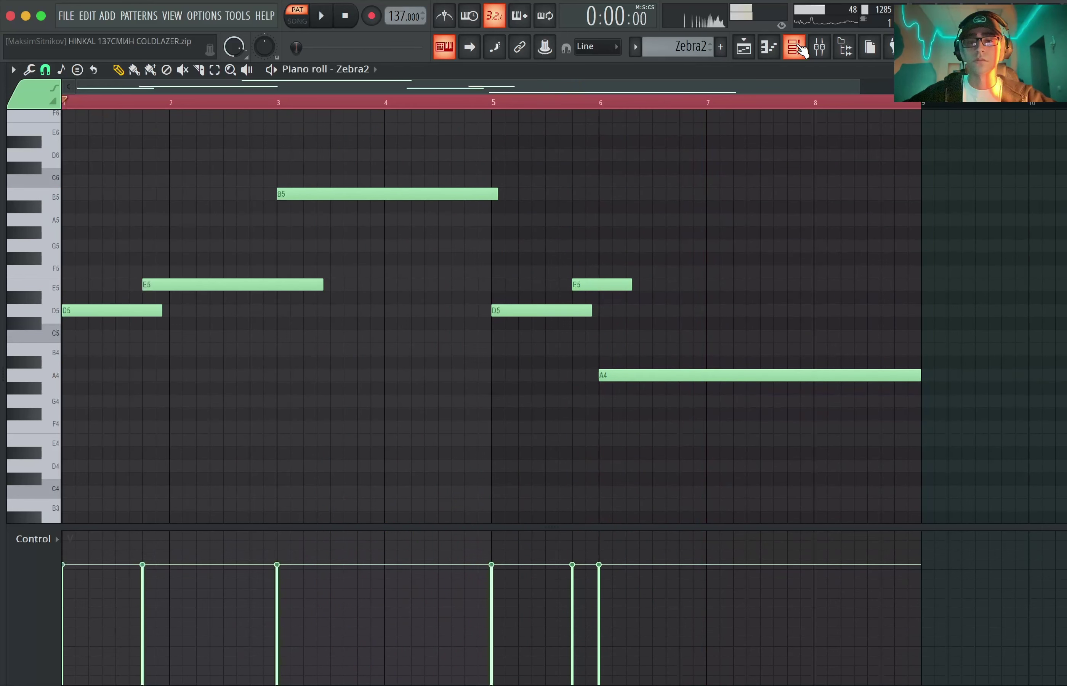
Step: Check the Zebra2 channel's instrument preset and return to the playlist
click(795, 46)
click(279, 499)
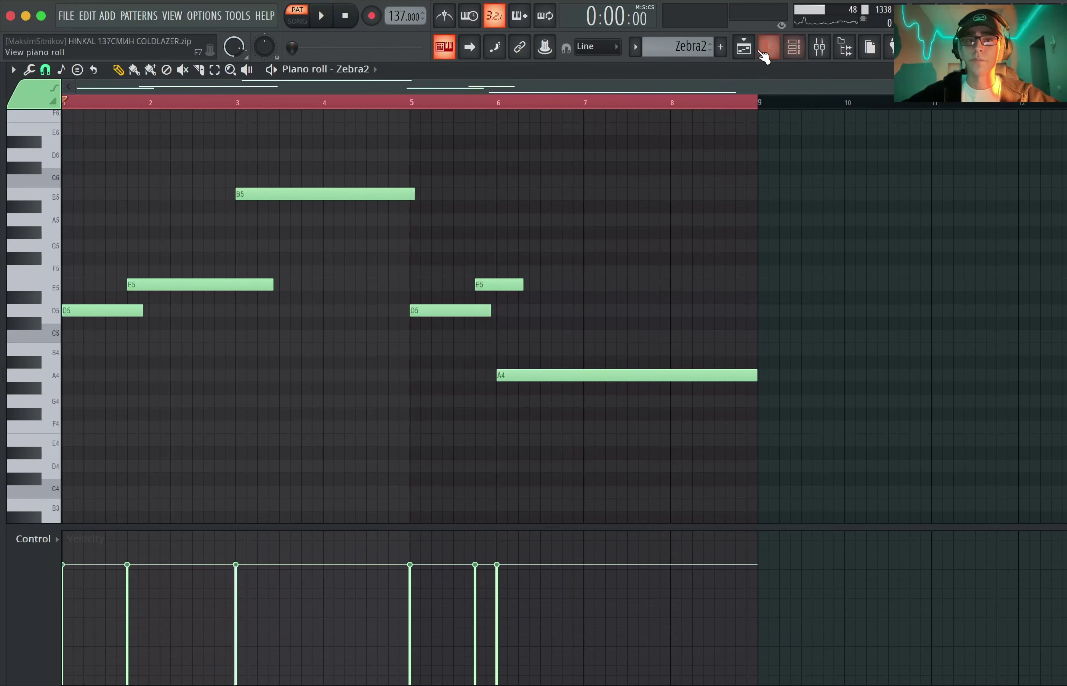
click(765, 49)
Step: Solo Tracks 10 and 11 together and listen to the ZENOLOGY #7 and ZENOLOGY #5 parts from bar 9
drag(212, 410, 209, 363)
key(space)
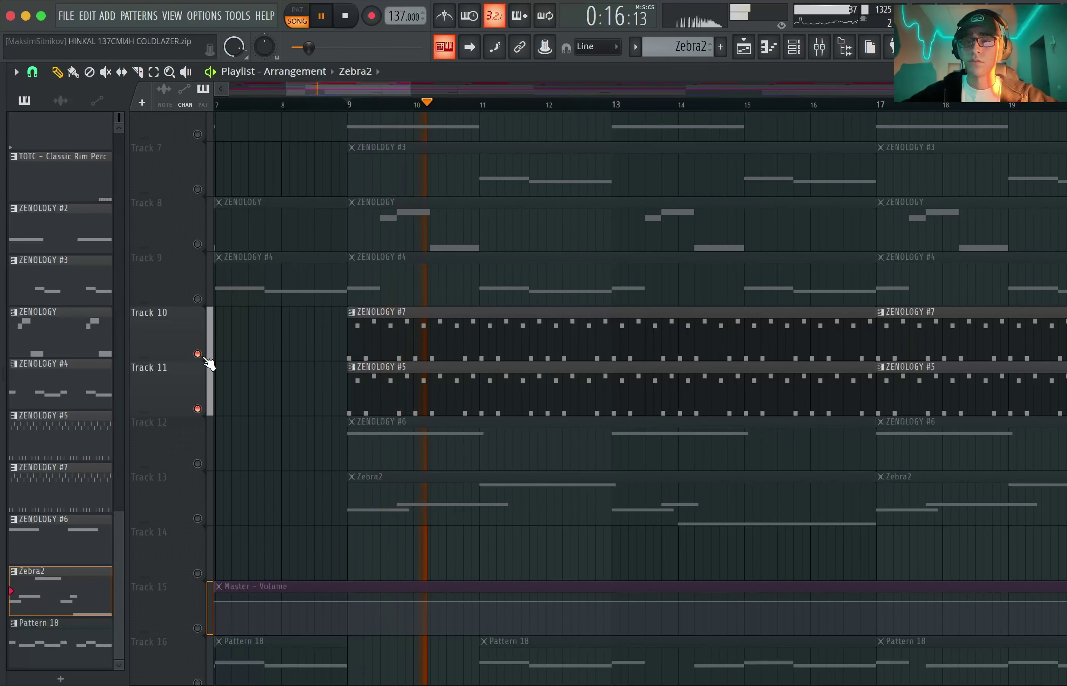
key(space)
Step: View the ZENOLOGY #7 pattern's notes in the piano roll and return to the playlist
scroll(341, 358, up, 4)
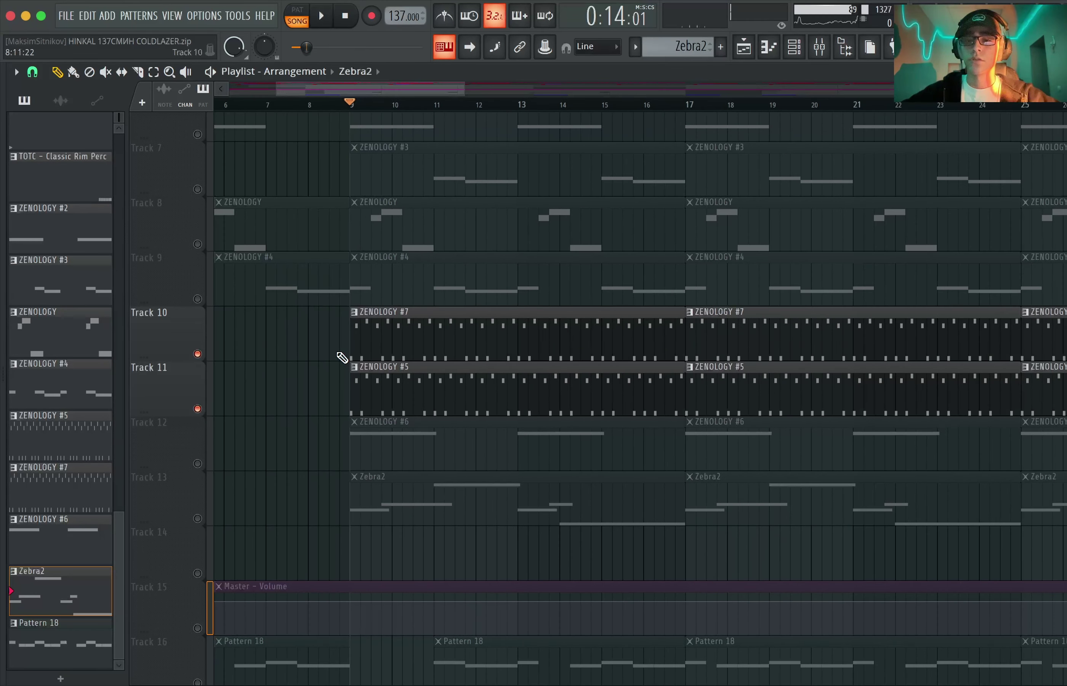
click(447, 345)
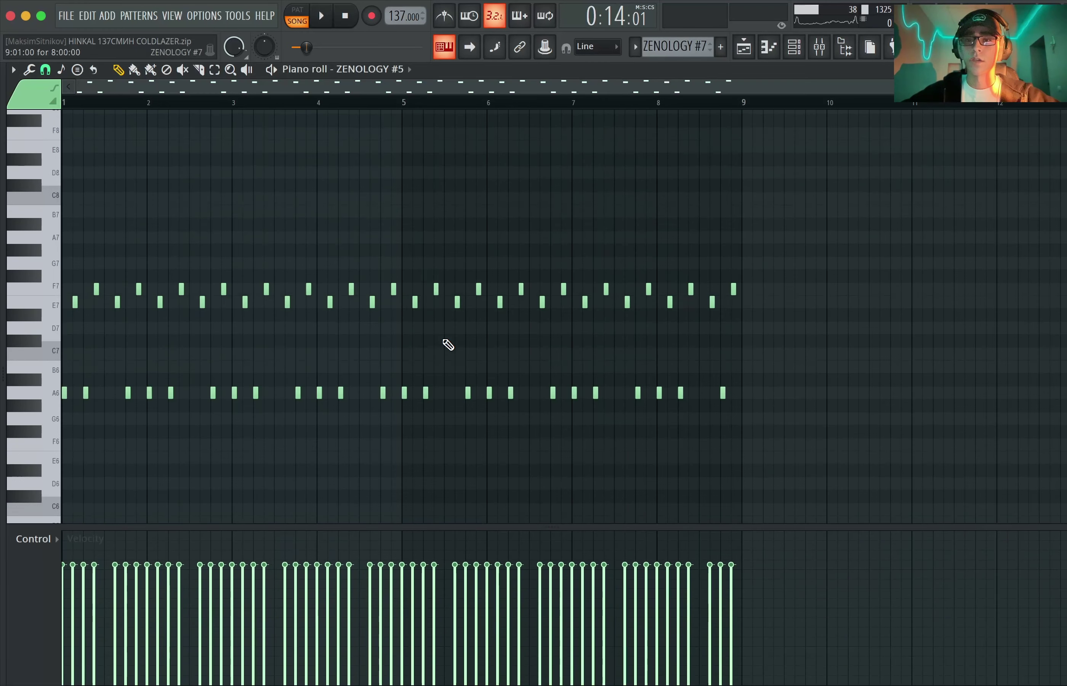
click(764, 53)
Step: Solo Track 12 and listen to the ZENOLOGY #6 part from bar 9
scroll(521, 253, down, 5)
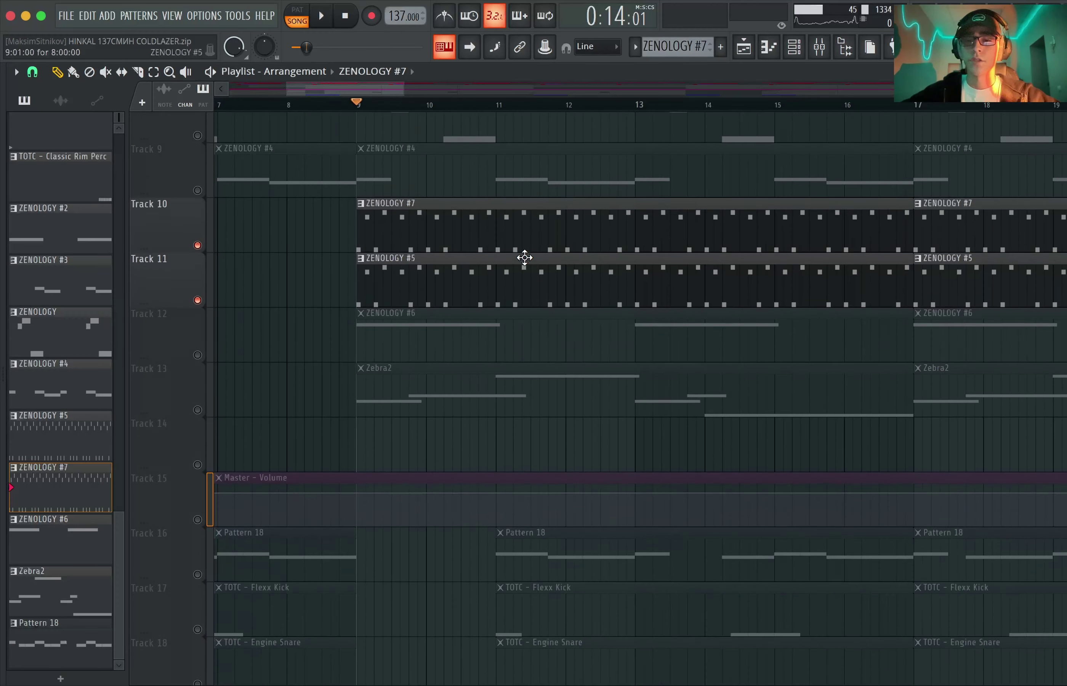
ctrl+click(197, 244)
key(space)
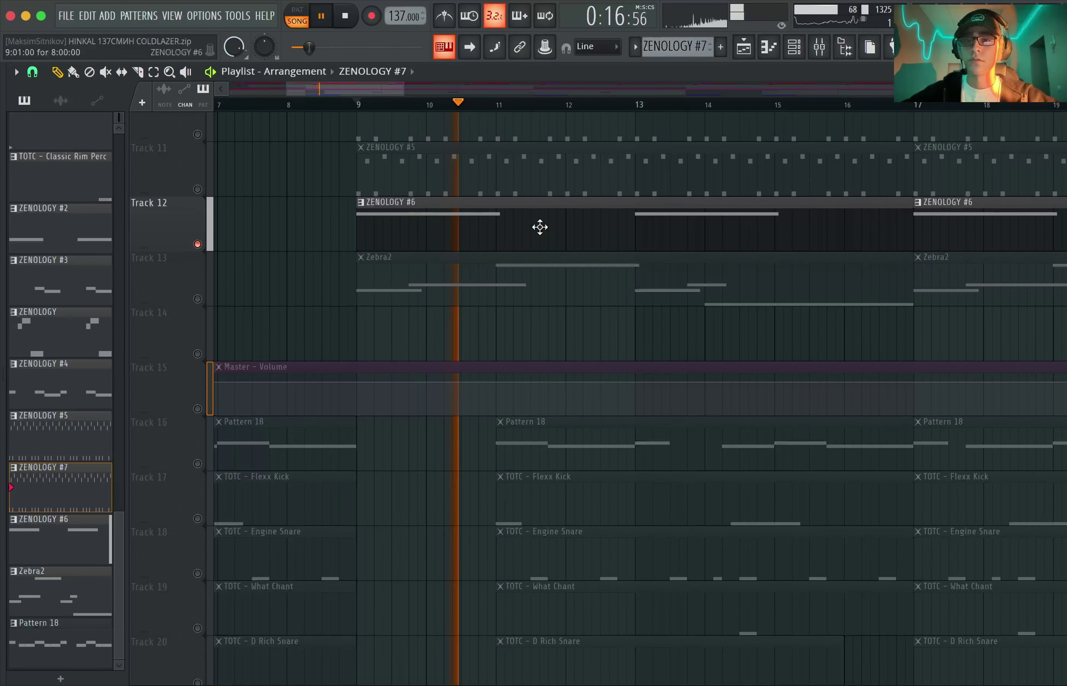
key(space)
Step: Check the ZENOLOGY #6 channel's instrument preset, close its window and return to the playlist
click(794, 47)
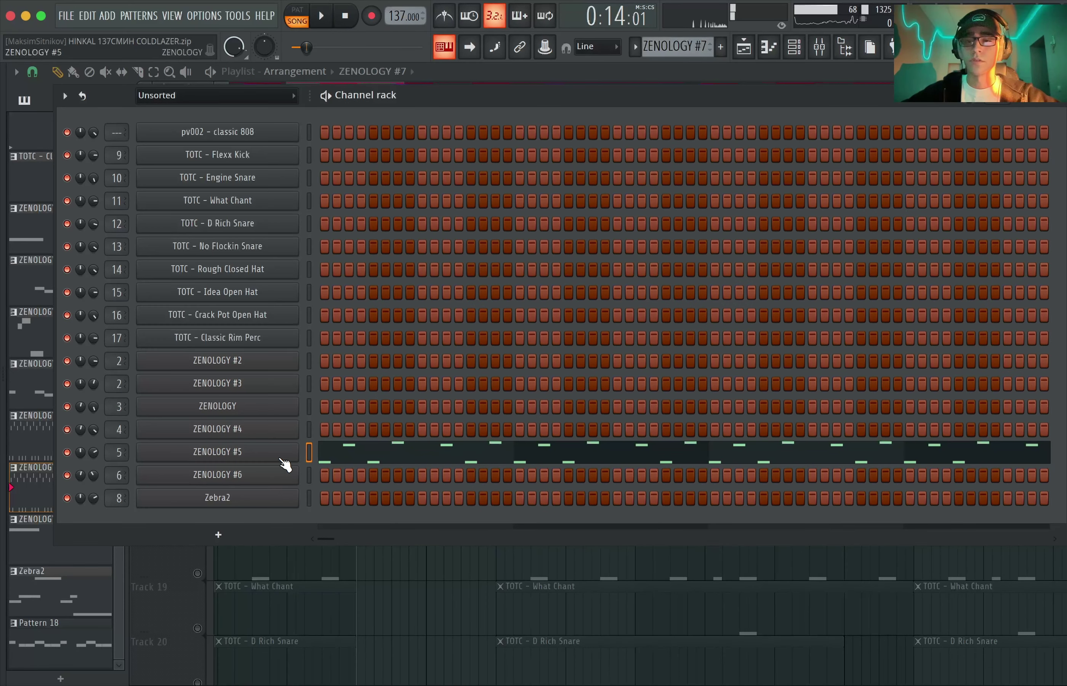
click(217, 475)
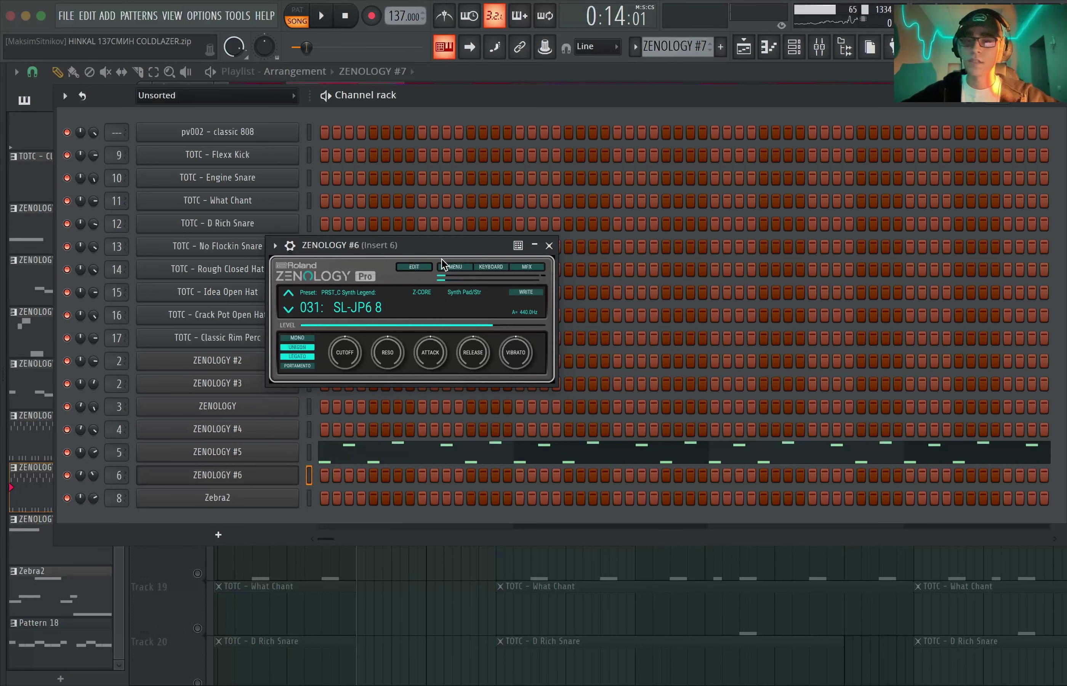
click(716, 72)
scroll(591, 233, up, 2)
click(549, 246)
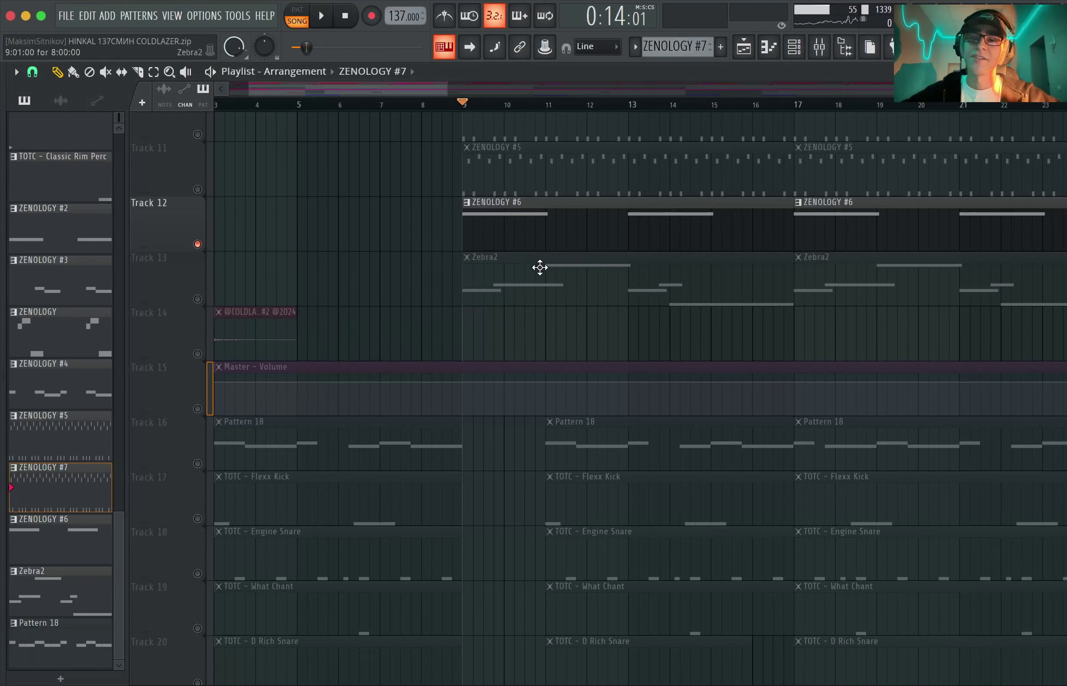
scroll(180, 400, up, 2)
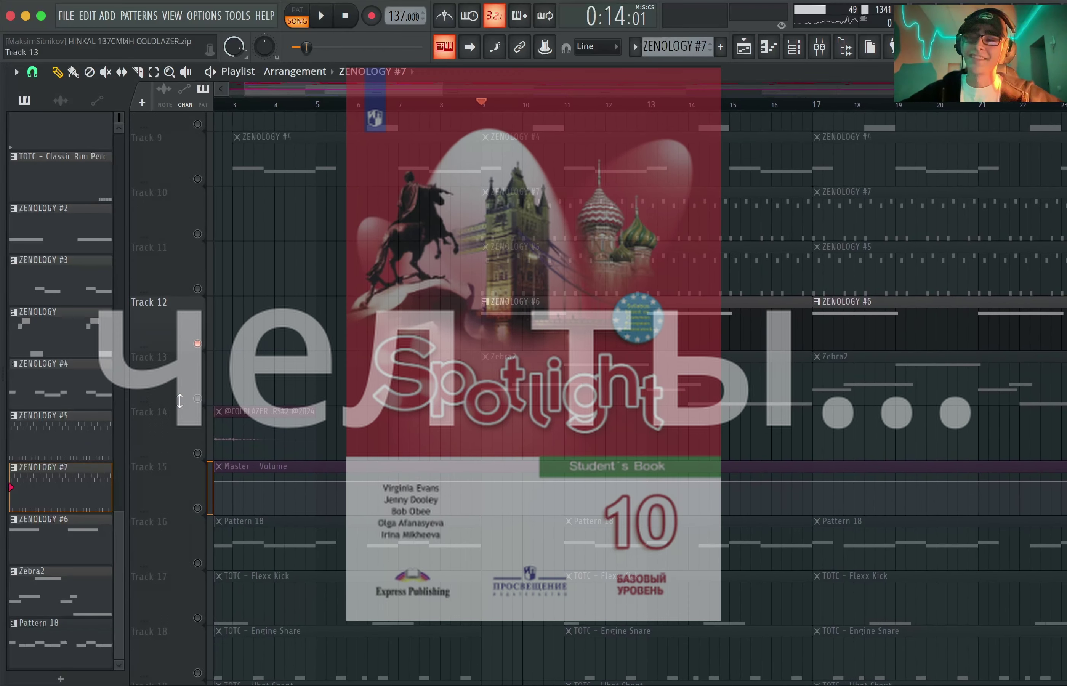
scroll(460, 484, up, 5)
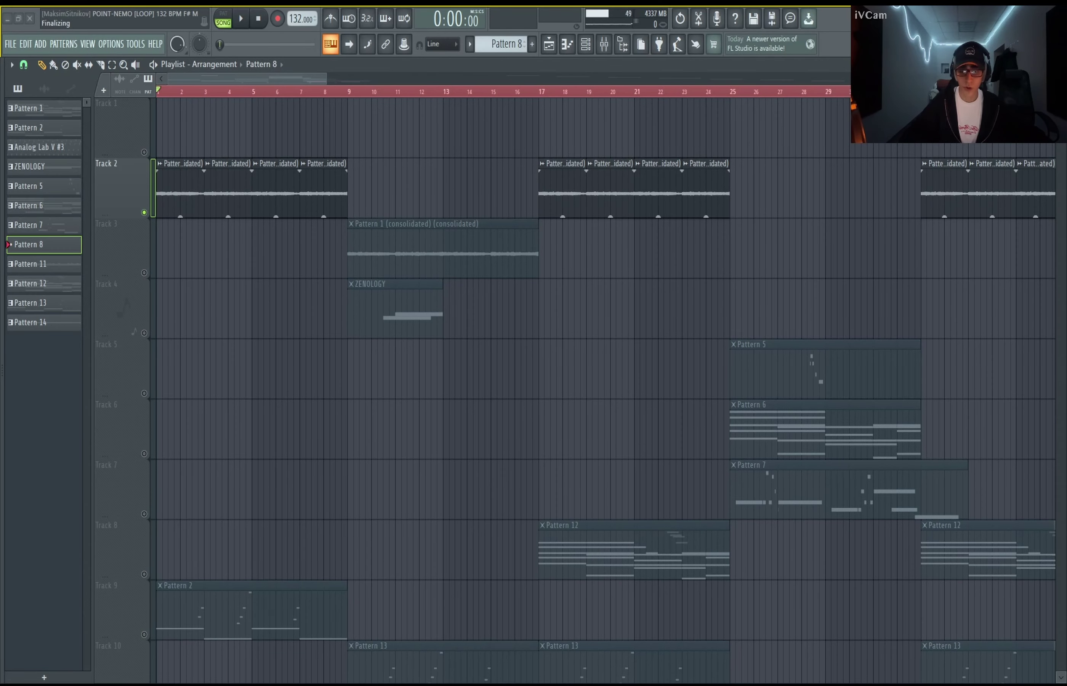
Step: Restore all tracks in the 132 BPM project and listen to the arrangement's first eight bars
scroll(405, 174, down, 5)
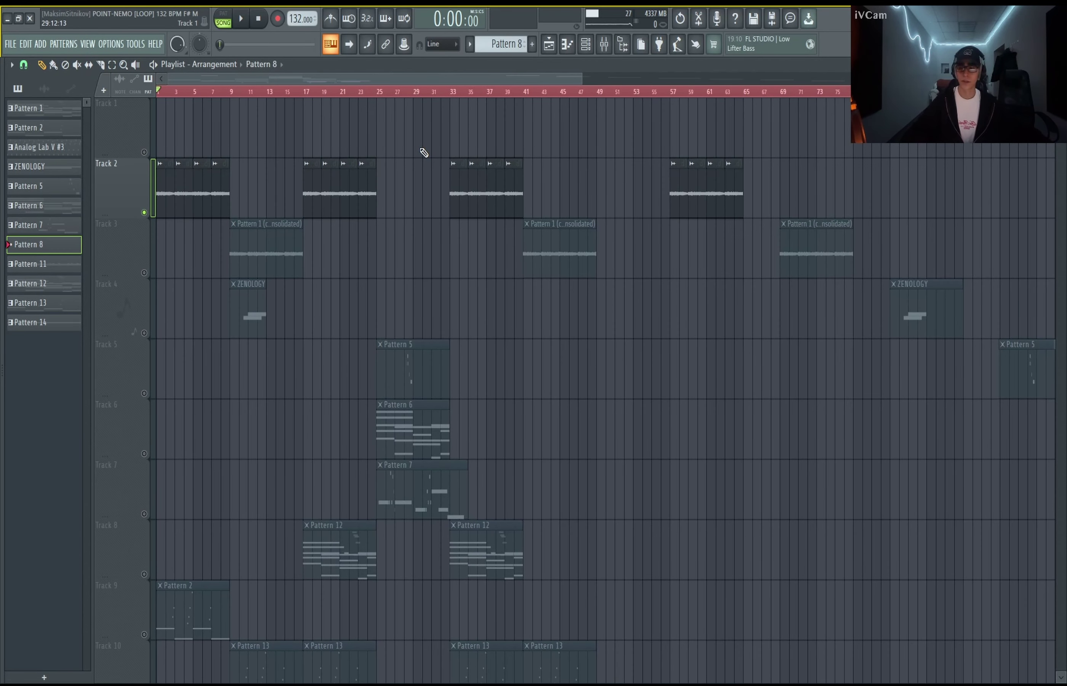
click(145, 153)
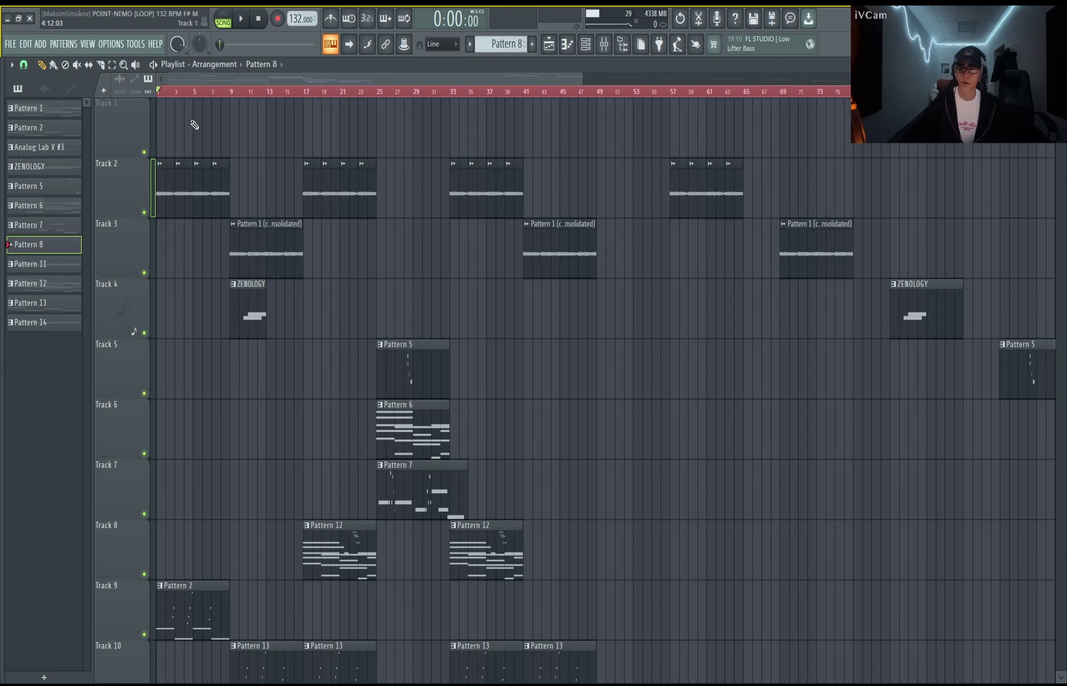
key(space)
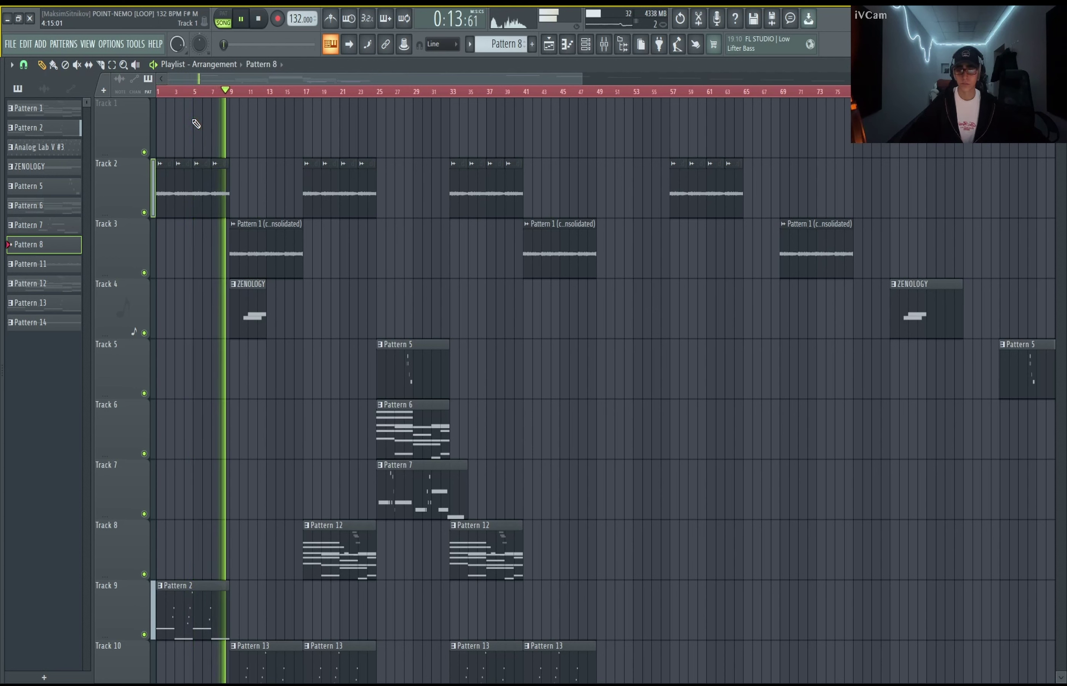
key(space)
Step: Solo Track 2 and play its Pattern 1 (consolidated) audio clips from the start
right_click(144, 213)
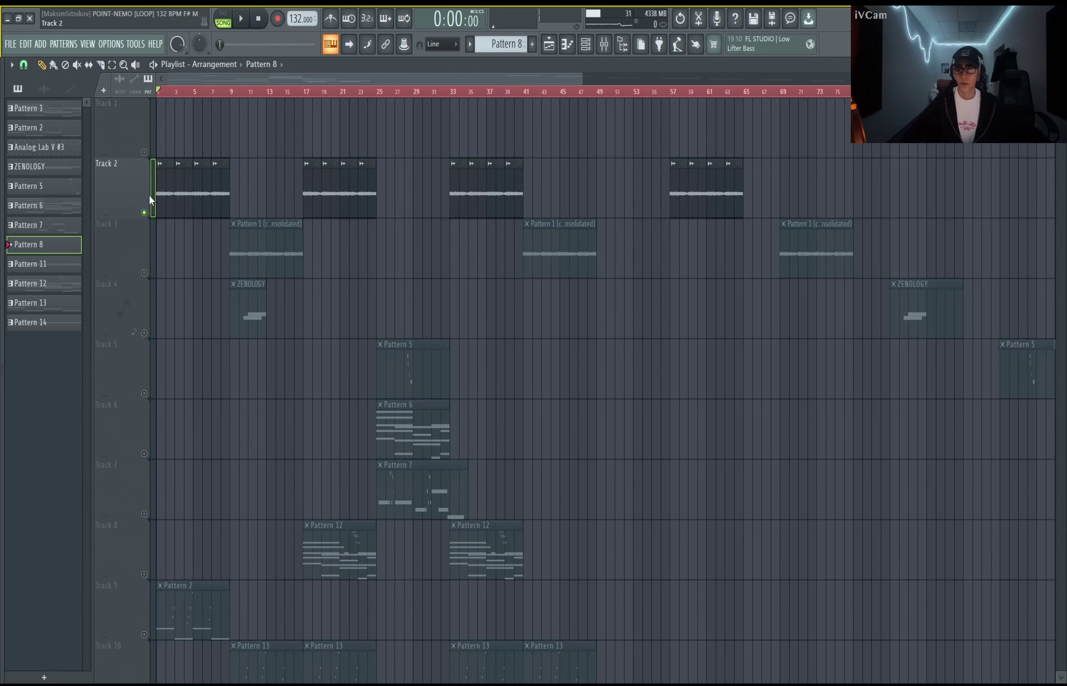
scroll(126, 206, up, 5)
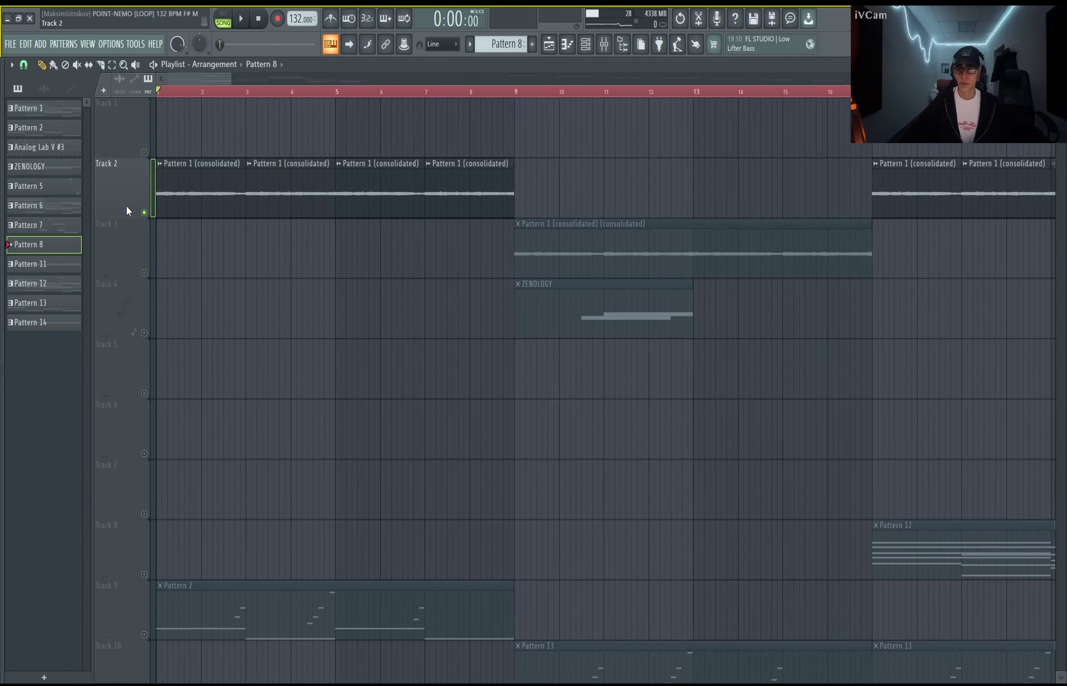
key(space)
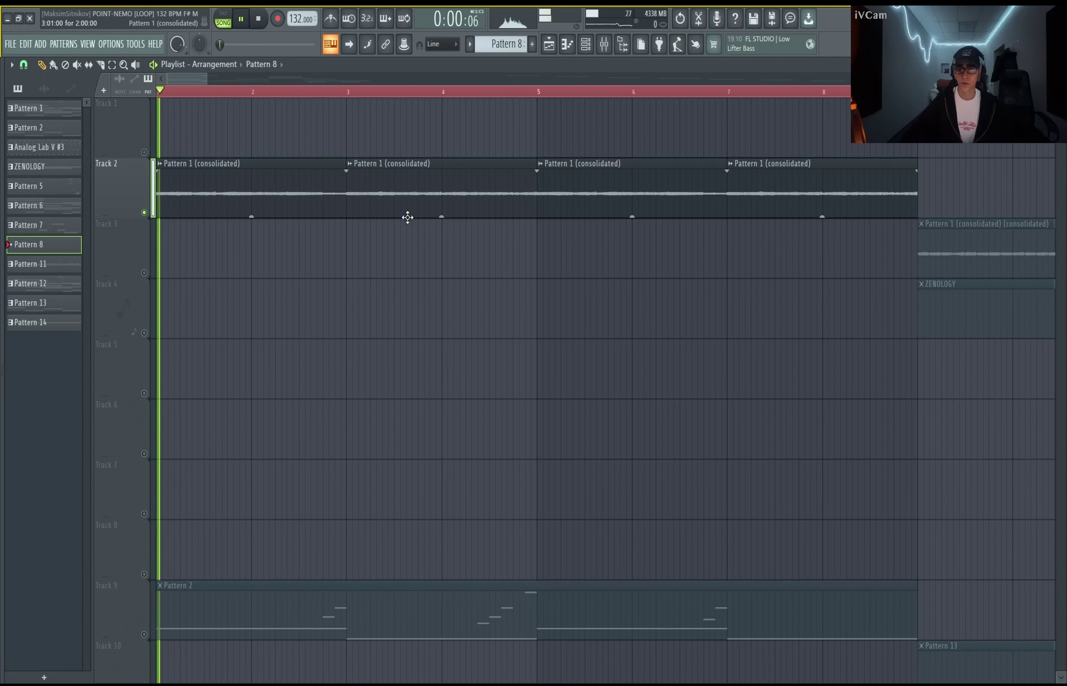
Step: Stop playback and look over the project's channel list and mixer inserts
click(590, 49)
key(space)
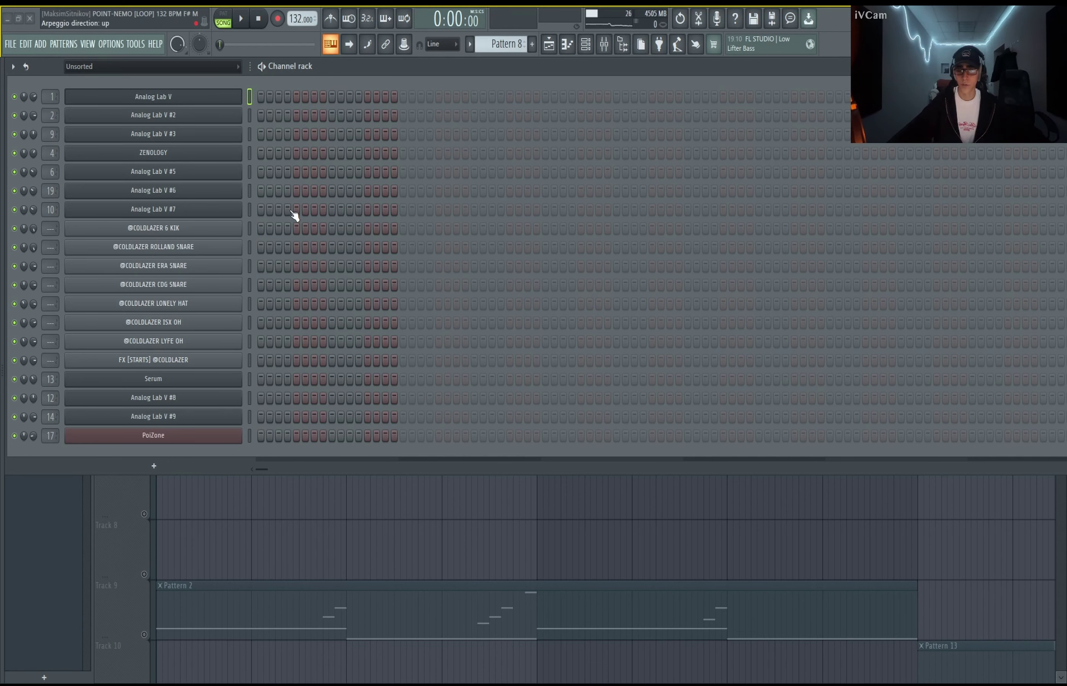
key(F9)
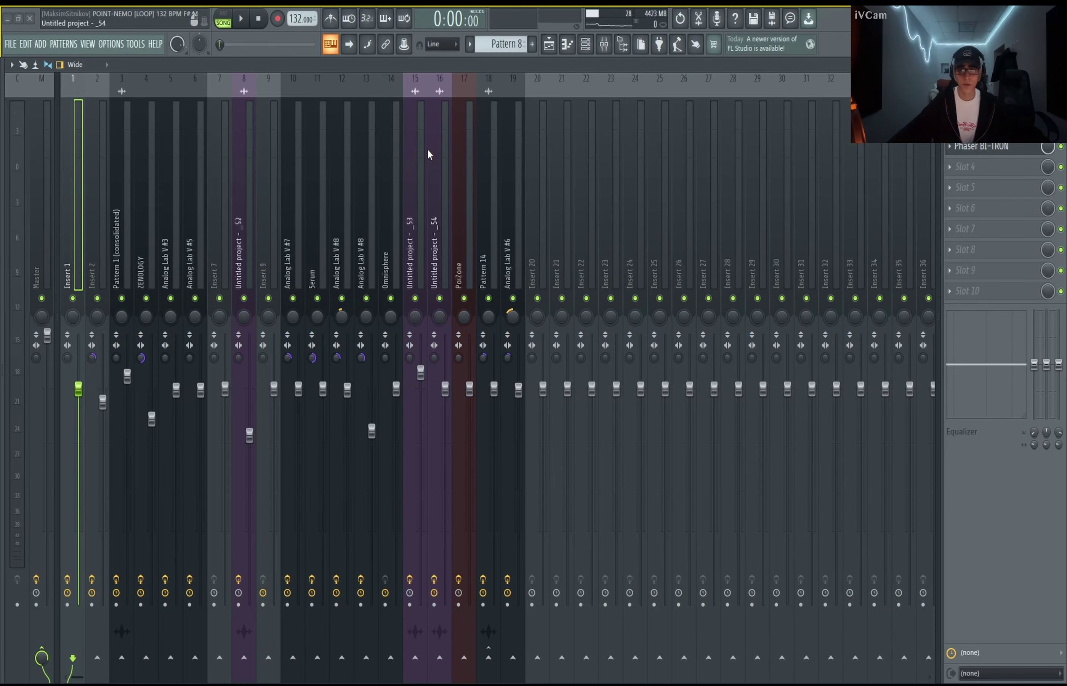
key(F9)
Step: Open Pattern 2's Analog Lab V #2 notes in the piano roll and play them in pattern mode
double_click(246, 322)
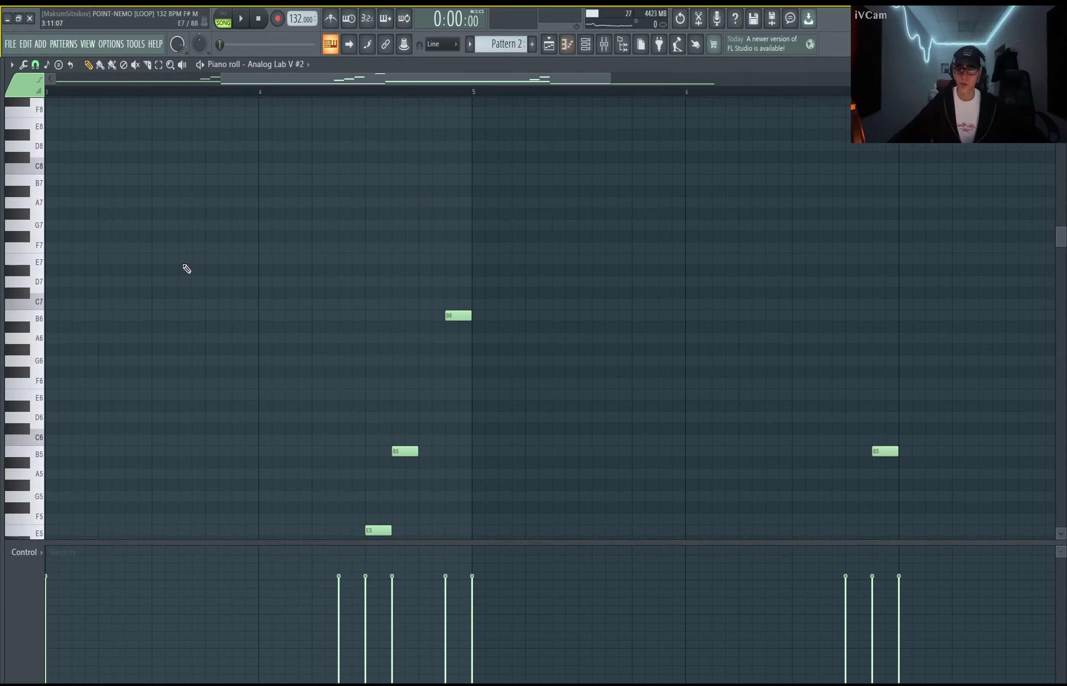
scroll(186, 268, down, 5)
scroll(371, 334, down, 3)
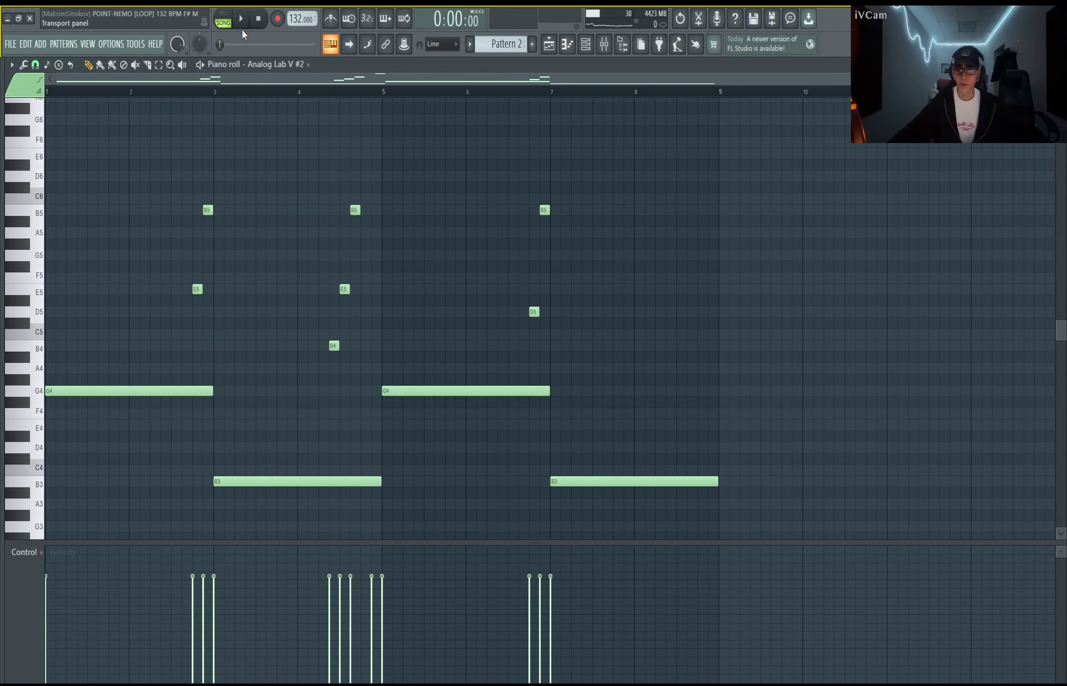
click(240, 22)
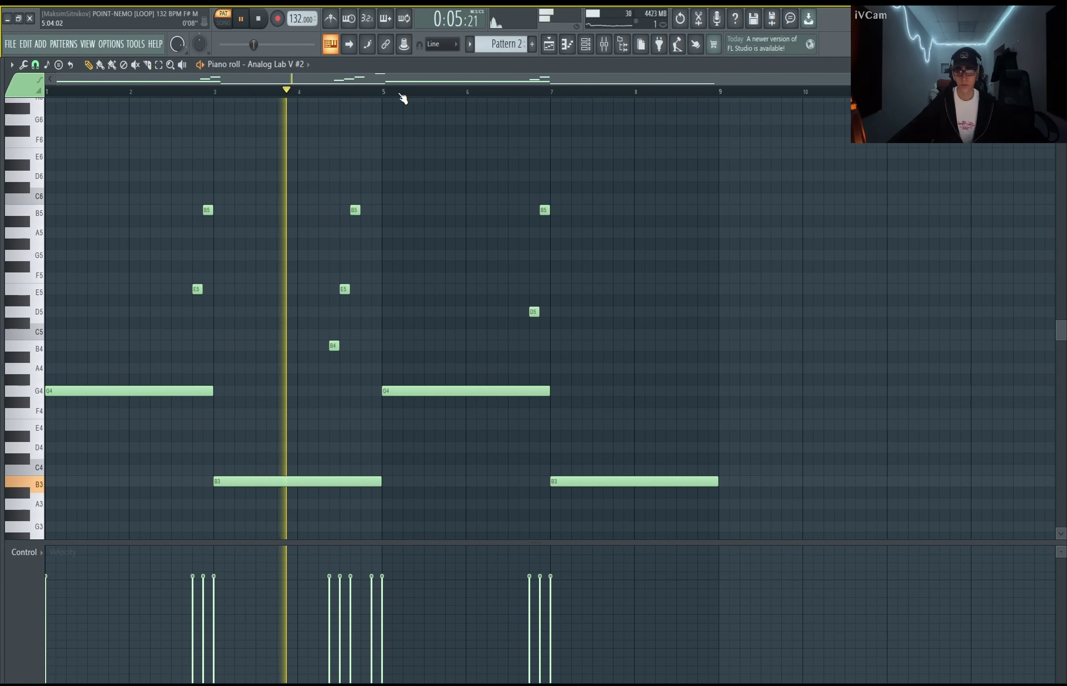
Step: Listen to Pattern 2 again from late in bar 6, stop playback and examine the short high notes
drag(398, 162, 481, 291)
click(528, 91)
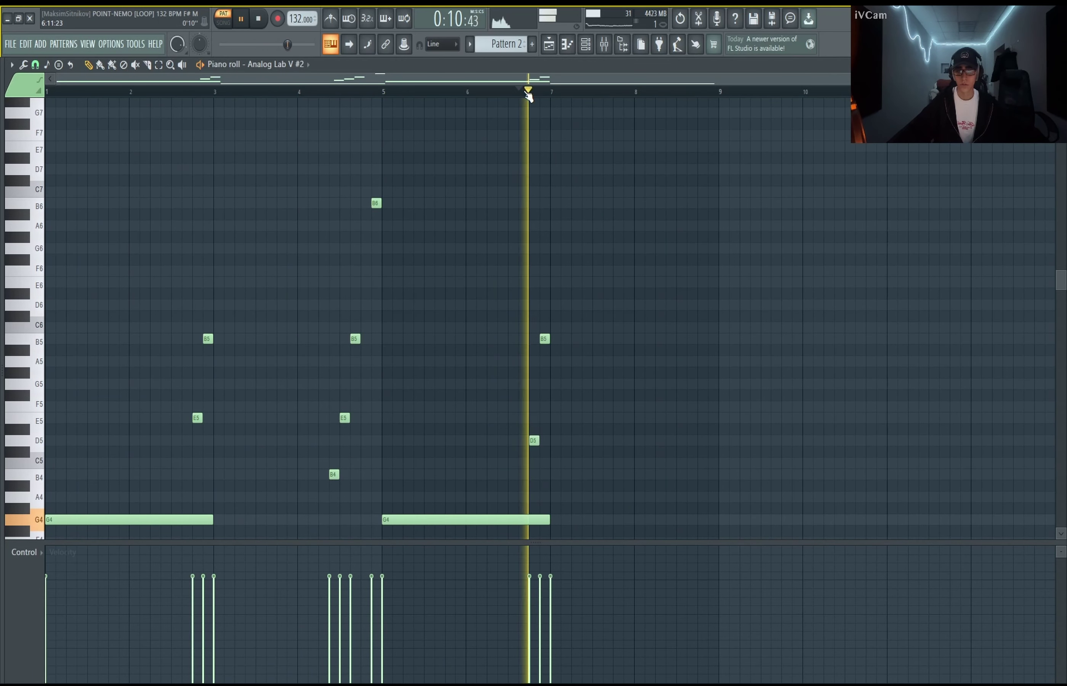
mouse_move(527, 99)
mouse_down()
mouse_move(517, 445)
mouse_move(519, 185)
mouse_move(531, 496)
mouse_up()
key(space)
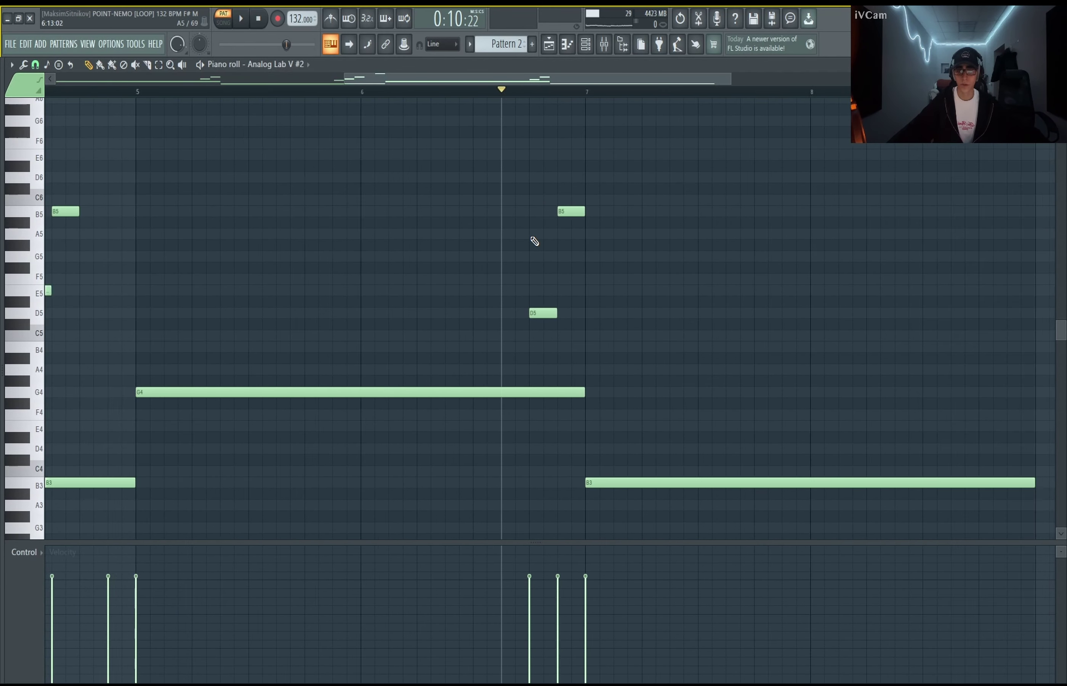
mouse_move(533, 239)
mouse_down()
mouse_move(498, 229)
mouse_move(531, 346)
mouse_move(573, 195)
mouse_up()
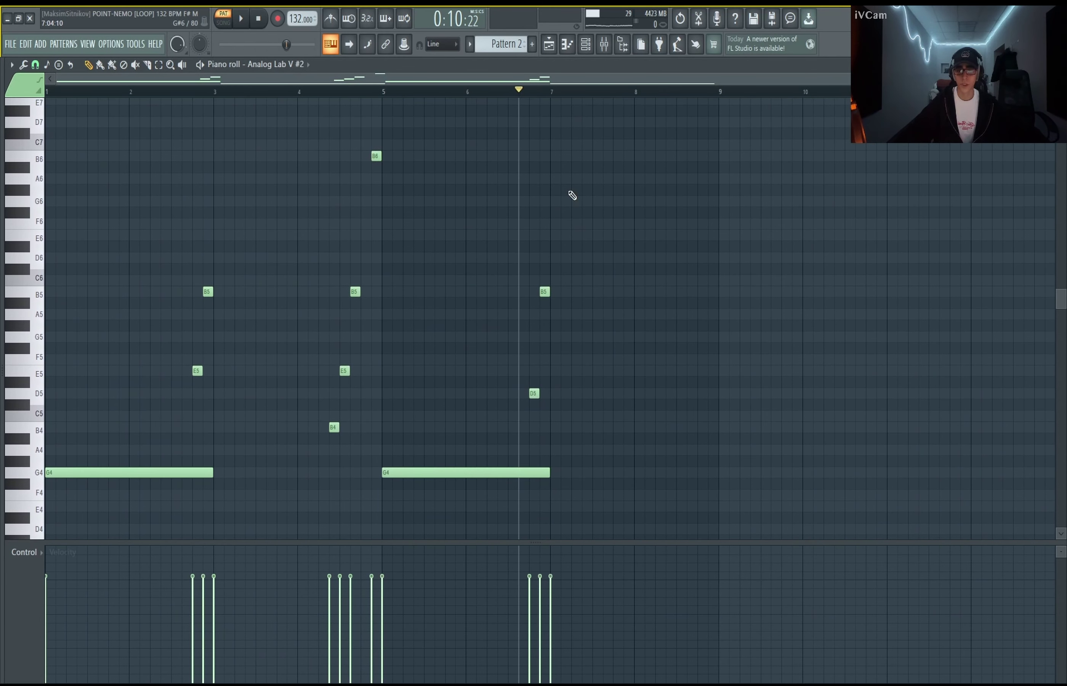
Step: Return to the playlist and inspect the pitch-shift setting of Track 3's audio clip, closing its window again
click(564, 47)
double_click(414, 232)
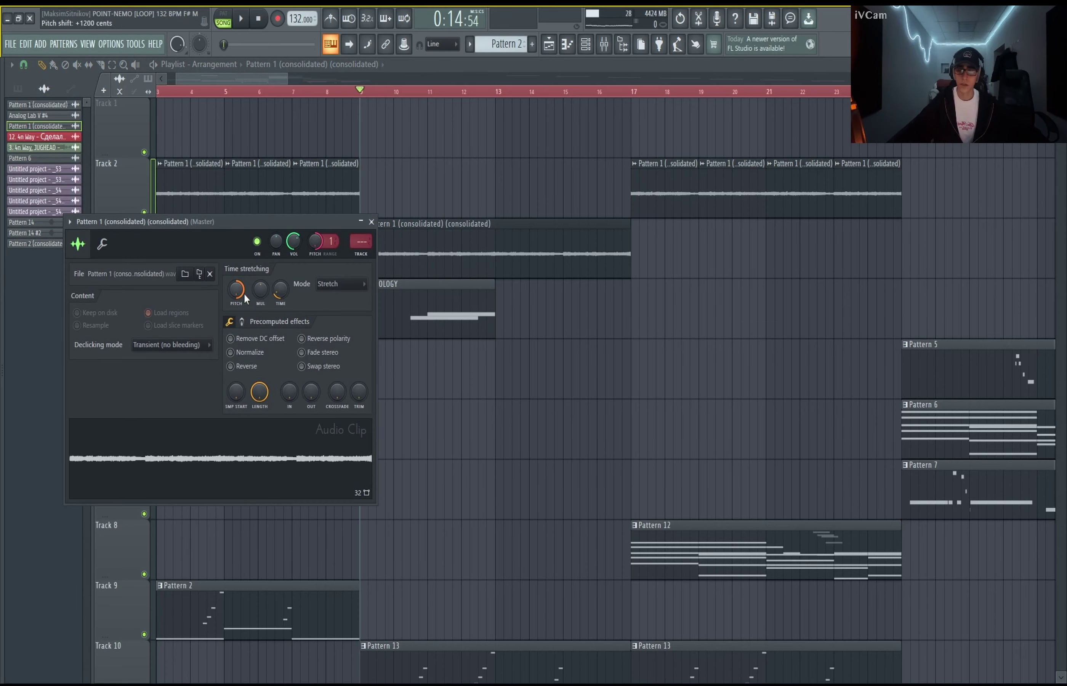
key(Escape)
Step: Listen to the arrangement from bar 9 and view Track 4's ZENOLOGY notes in the piano roll
key(space)
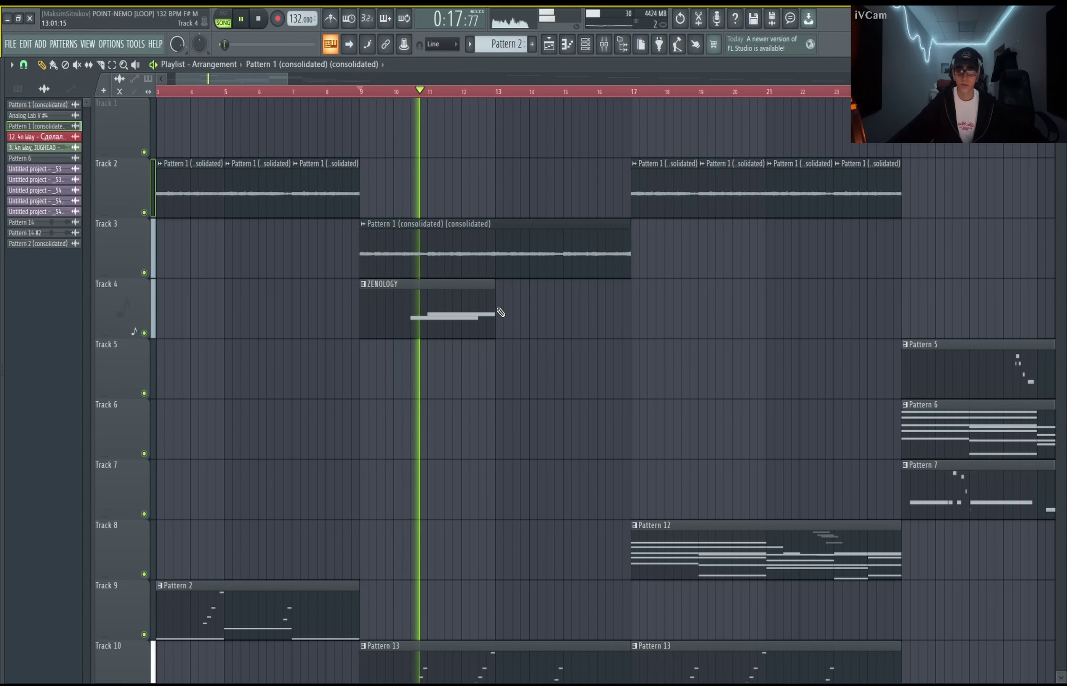
key(space)
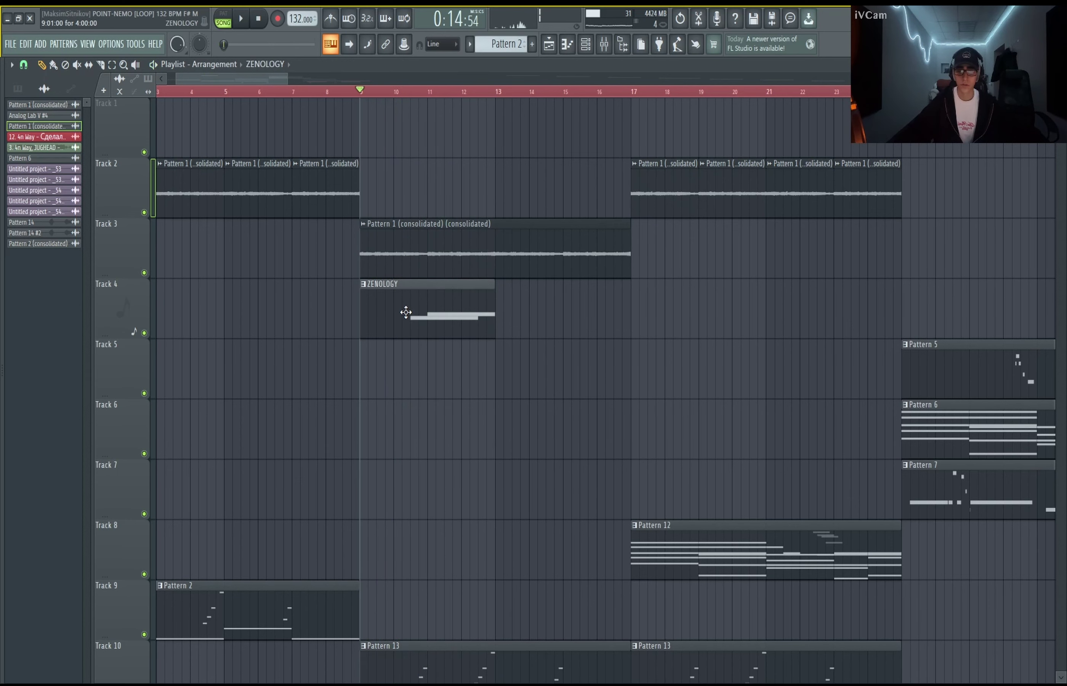
double_click(400, 317)
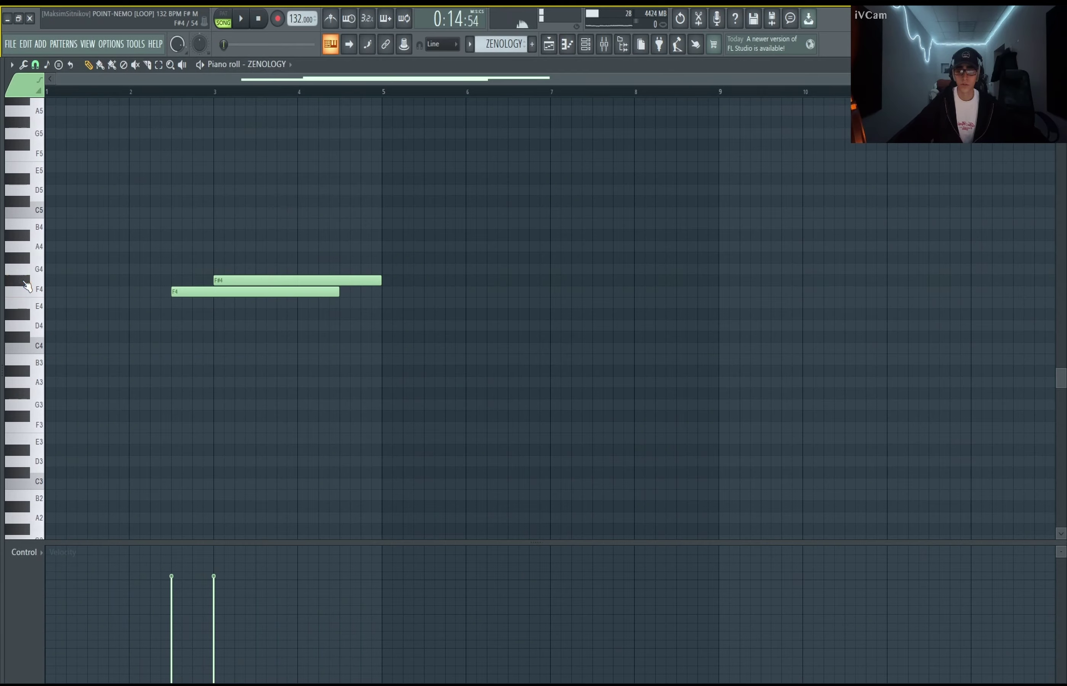
key(F5)
Step: Move the playlist playhead to bar 17 and briefly play the section containing Patterns 12 and 13
click(435, 91)
scroll(467, 419, down, 3)
key(space)
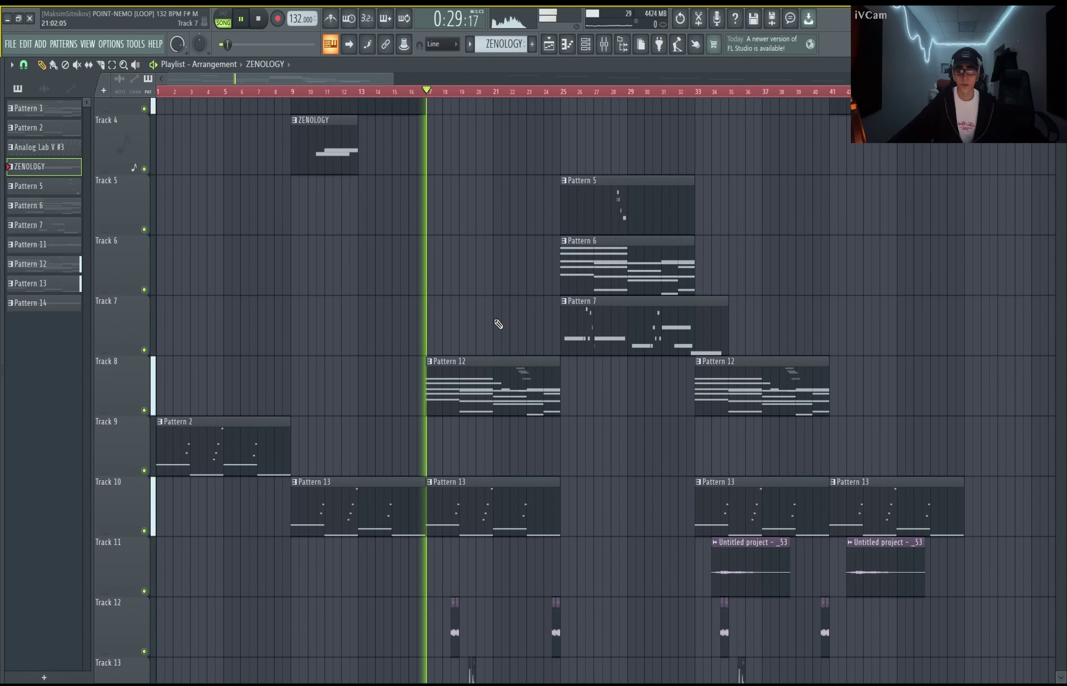
key(space)
Step: View Pattern 12's Serum chords in the piano roll, and switch the piano roll to the Analog Lab V channel
double_click(446, 381)
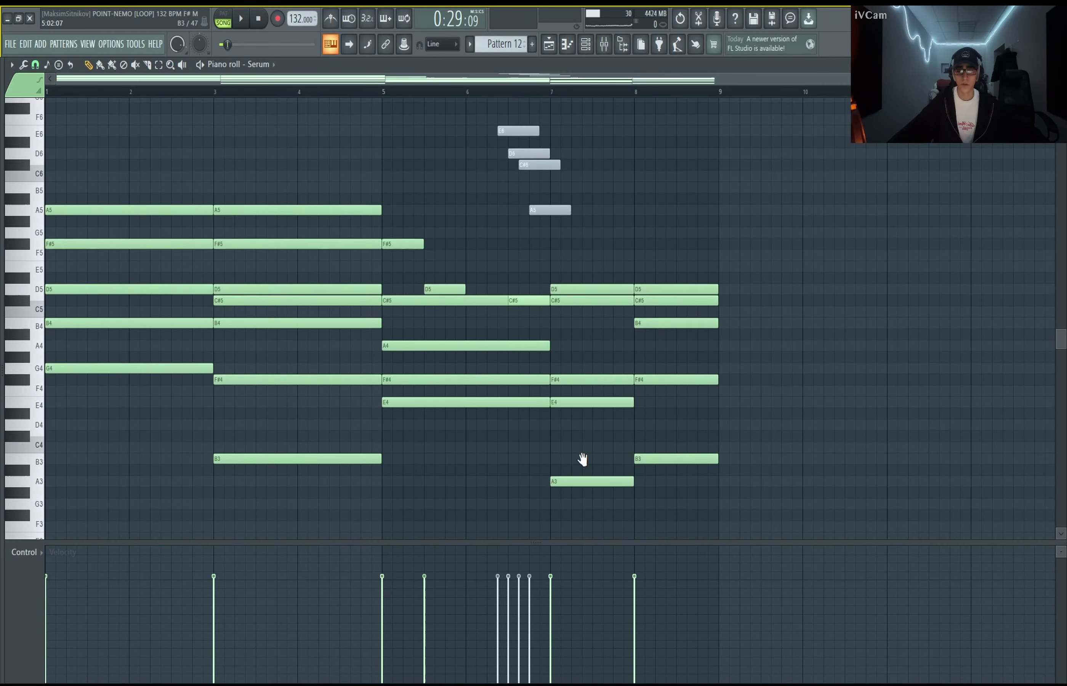
click(267, 67)
click(281, 111)
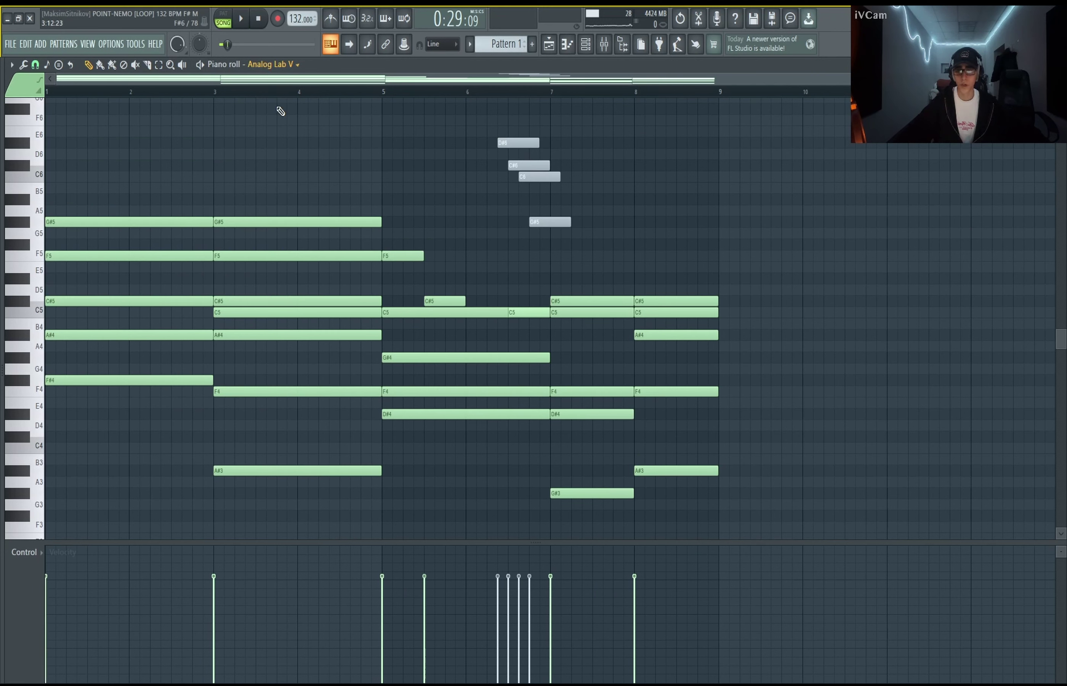
Step: Browse the notes of the other patterns, and play Pattern 12's Serum chords in pattern mode
scroll(515, 45, down, 5)
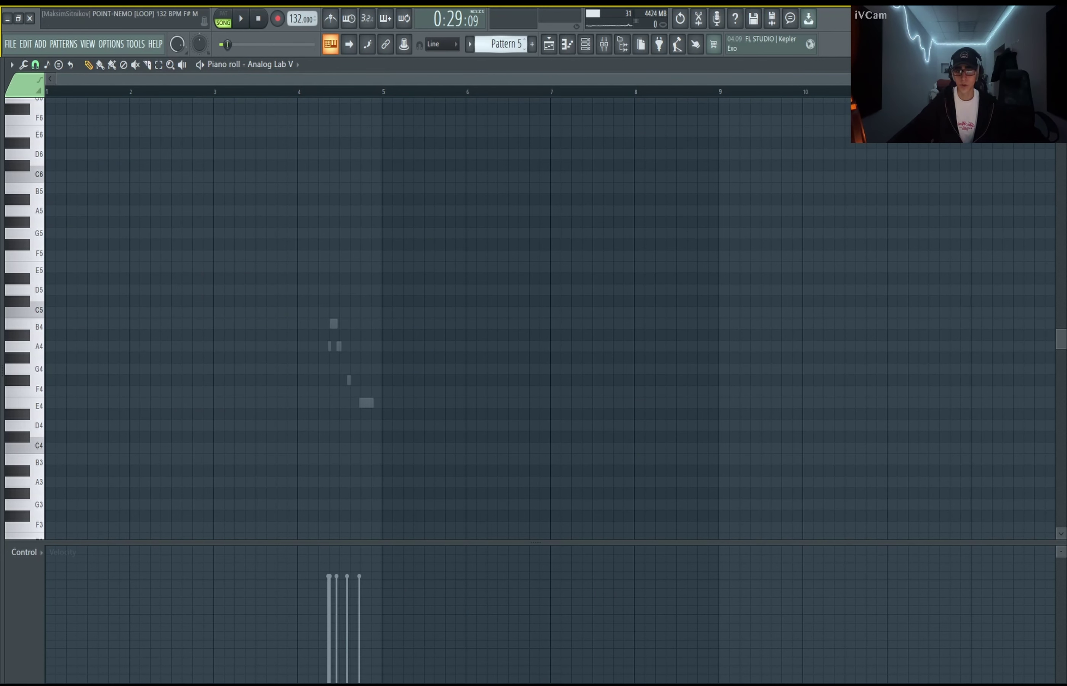
scroll(503, 44, down, 1)
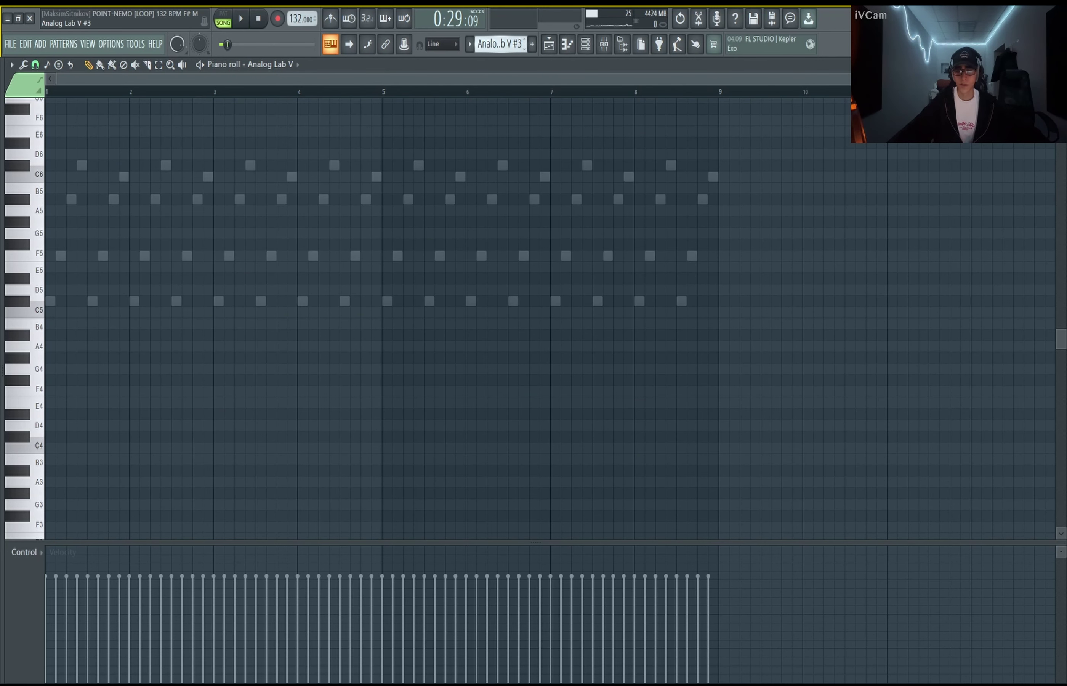
scroll(515, 43, down, 1)
key(space)
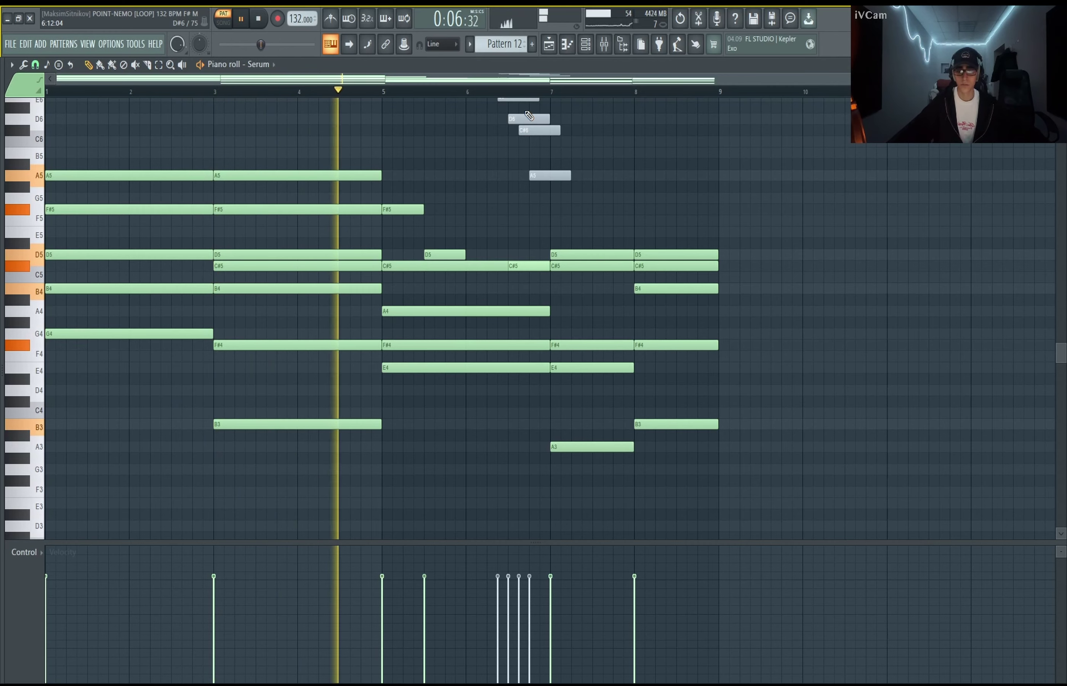
Step: Finish listening to Pattern 12's Serum chords, check the Serum channel in the channel rack, and return to the playlist
scroll(552, 251, up, 3)
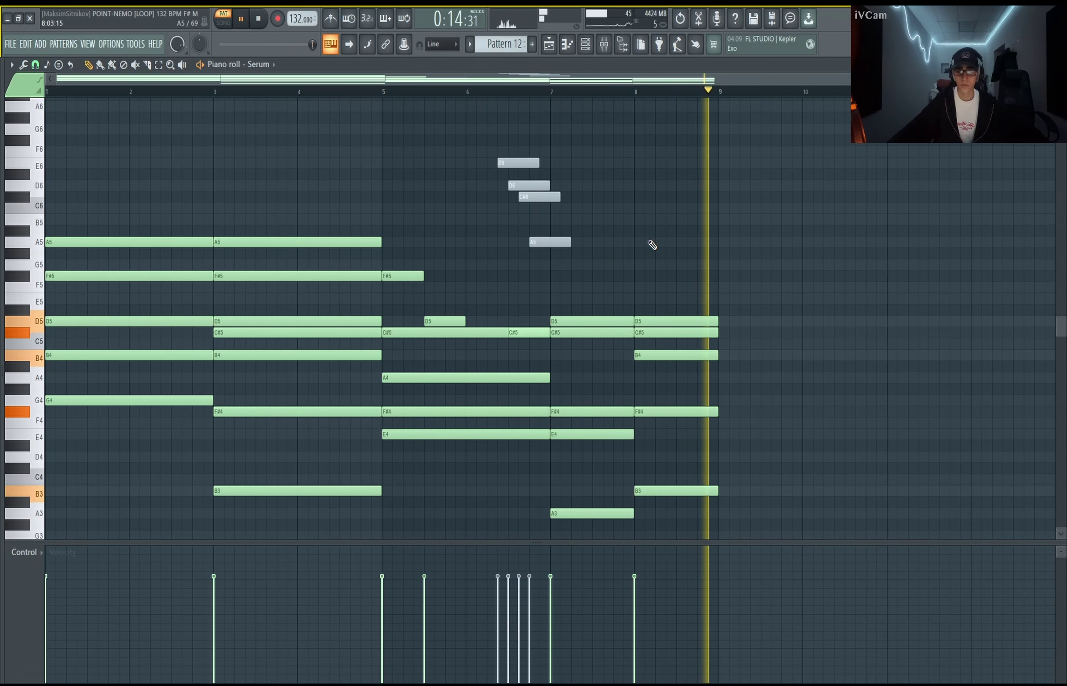
key(space)
key(F6)
click(198, 382)
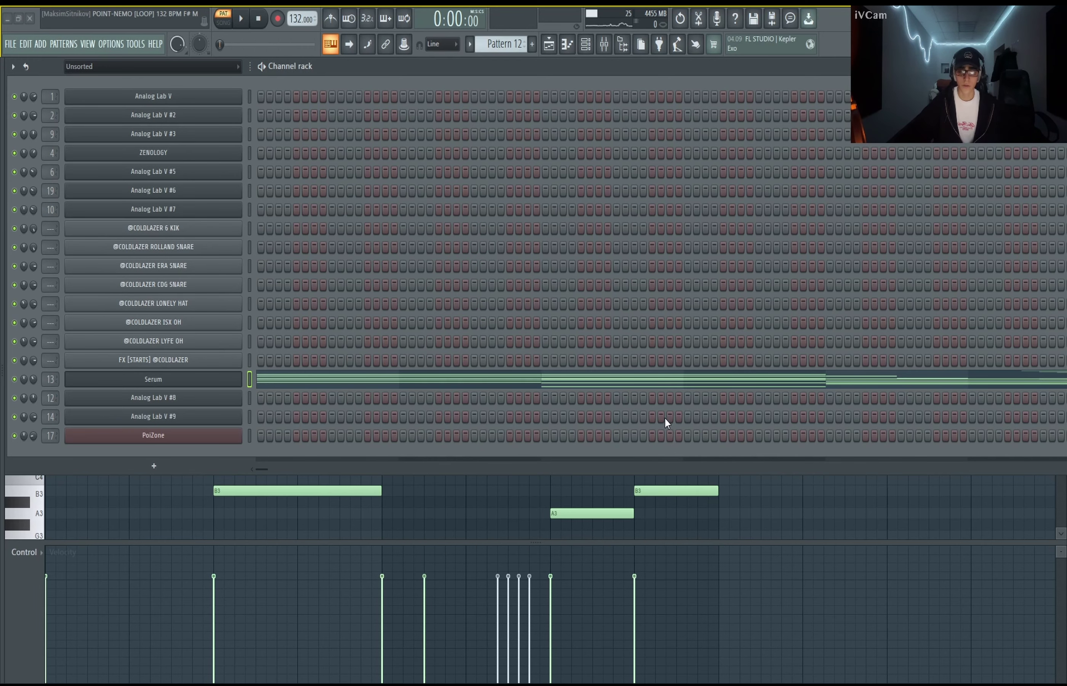
click(549, 43)
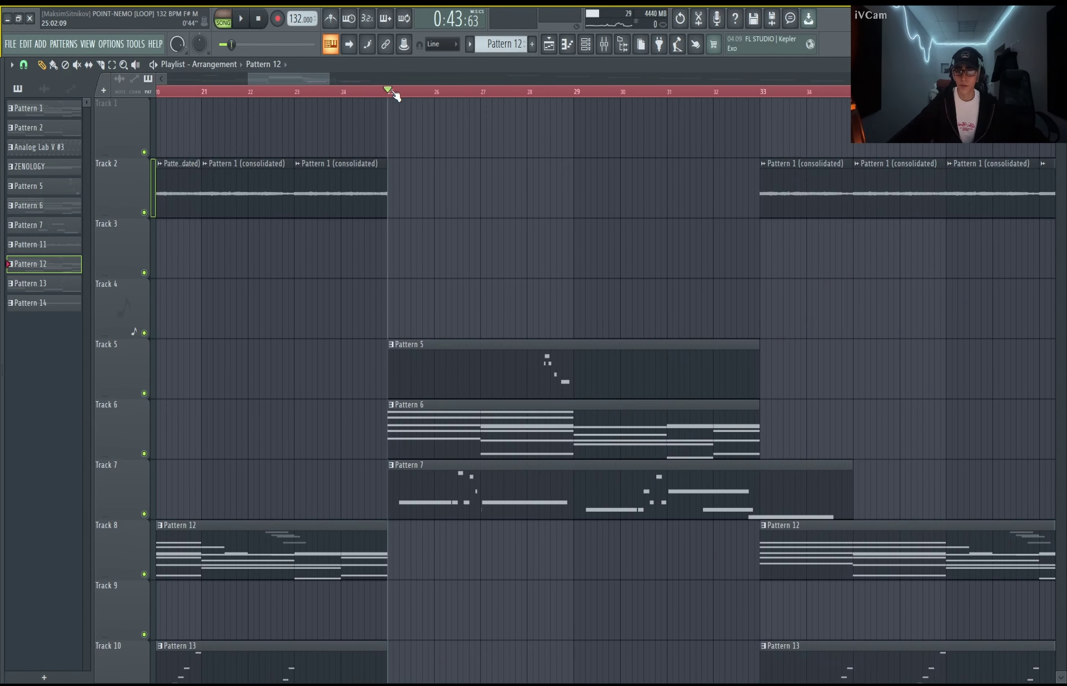
Step: Play the arrangement section from bar 25 that contains Patterns 5, 6 and 7
scroll(406, 389, up, 2)
scroll(407, 390, down, 3)
scroll(406, 389, up, 3)
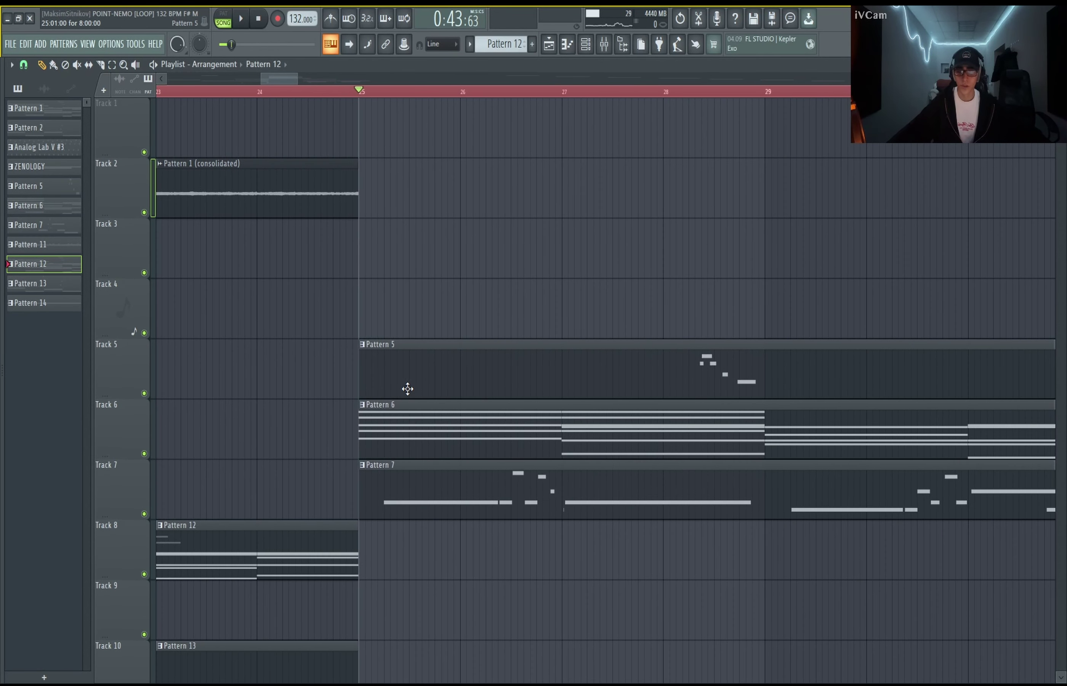
key(space)
scroll(406, 389, down, 3)
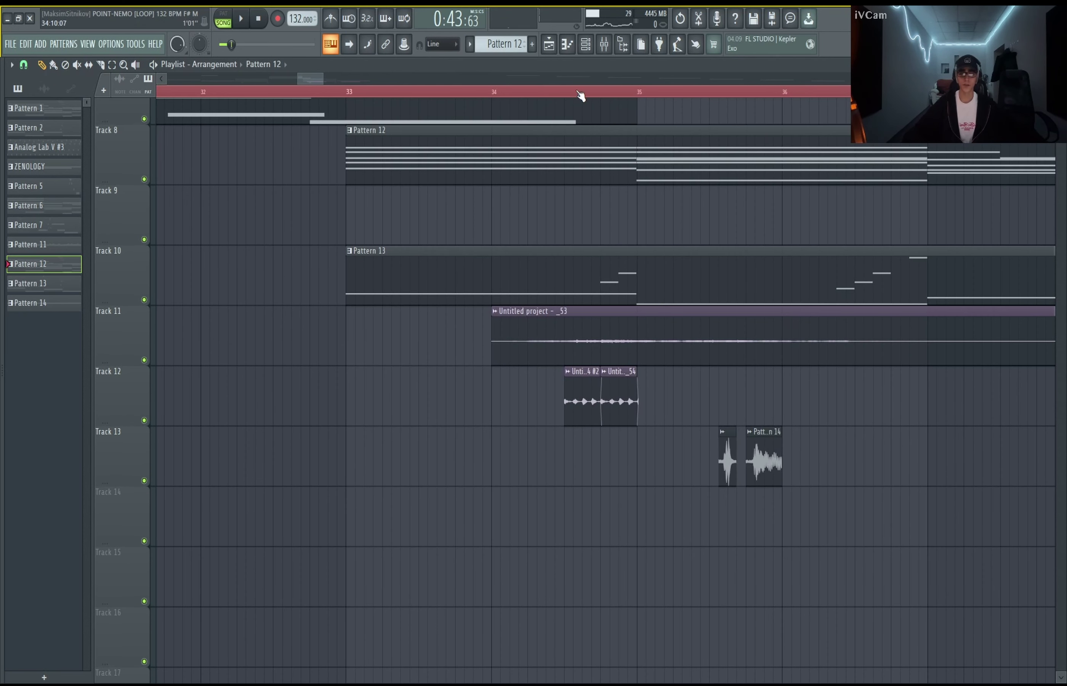
Step: Solo Track 12 for its audio clips before bar 35, and enable Track 13 alongside it
right_click(144, 420)
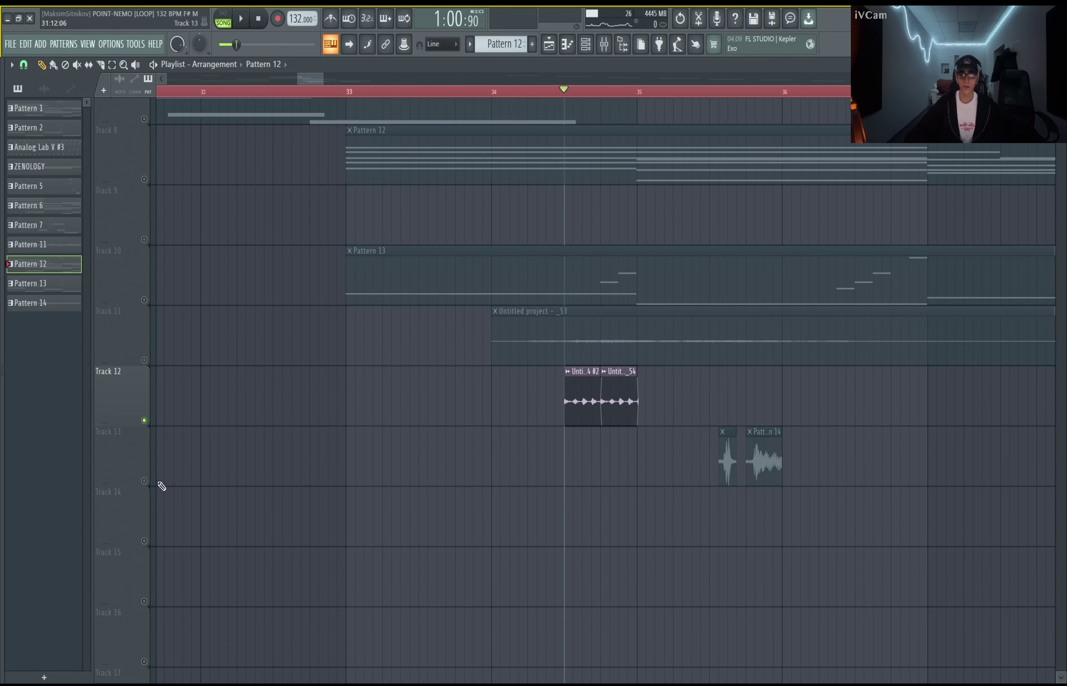
click(144, 481)
scroll(616, 267, up, 1)
scroll(616, 267, right, 2)
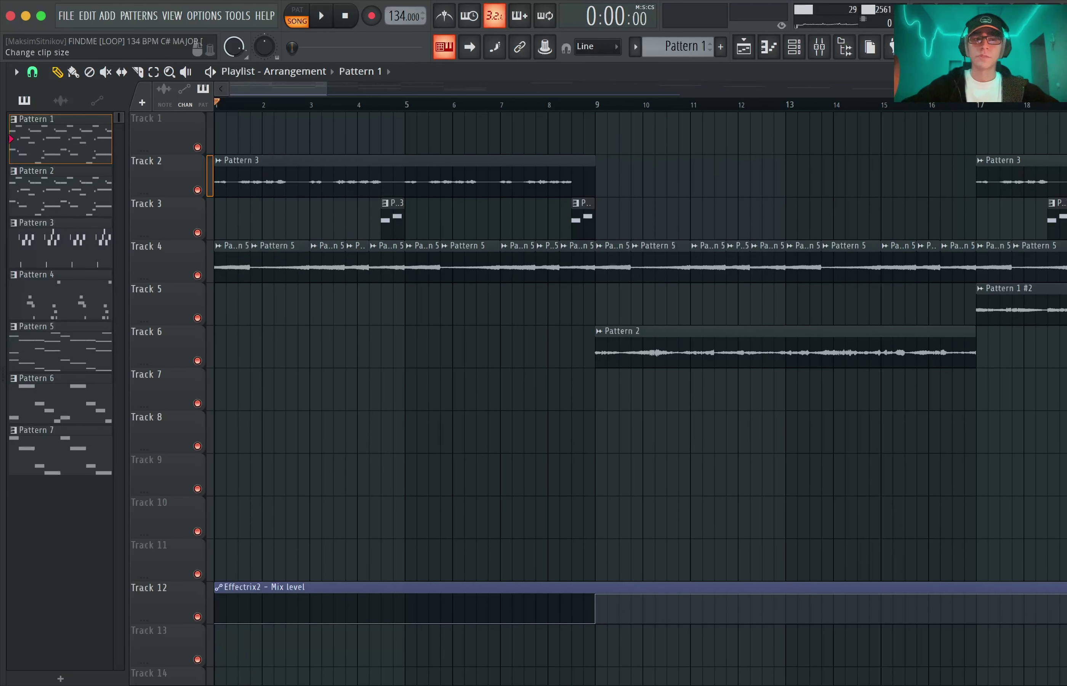
Step: Play the 134 BPM loop's arrangement from the start, and move the playhead to bar 9 to hear the section with Pattern 2
scroll(637, 359, up, 2)
ctrl+scroll(317, 214, down, 3)
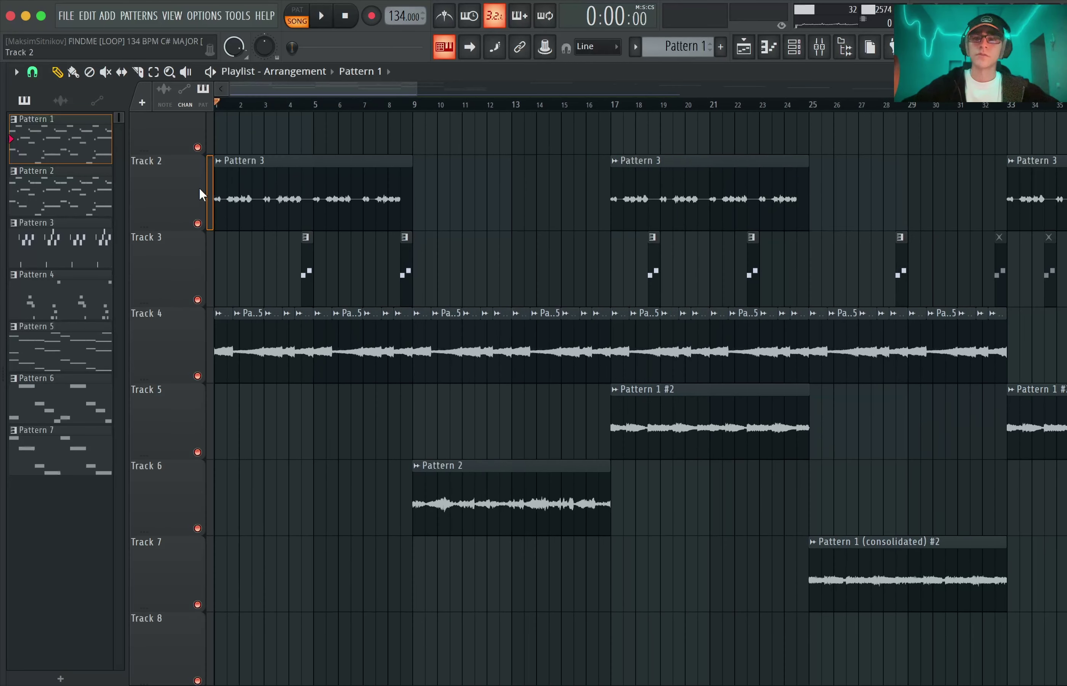
key(space)
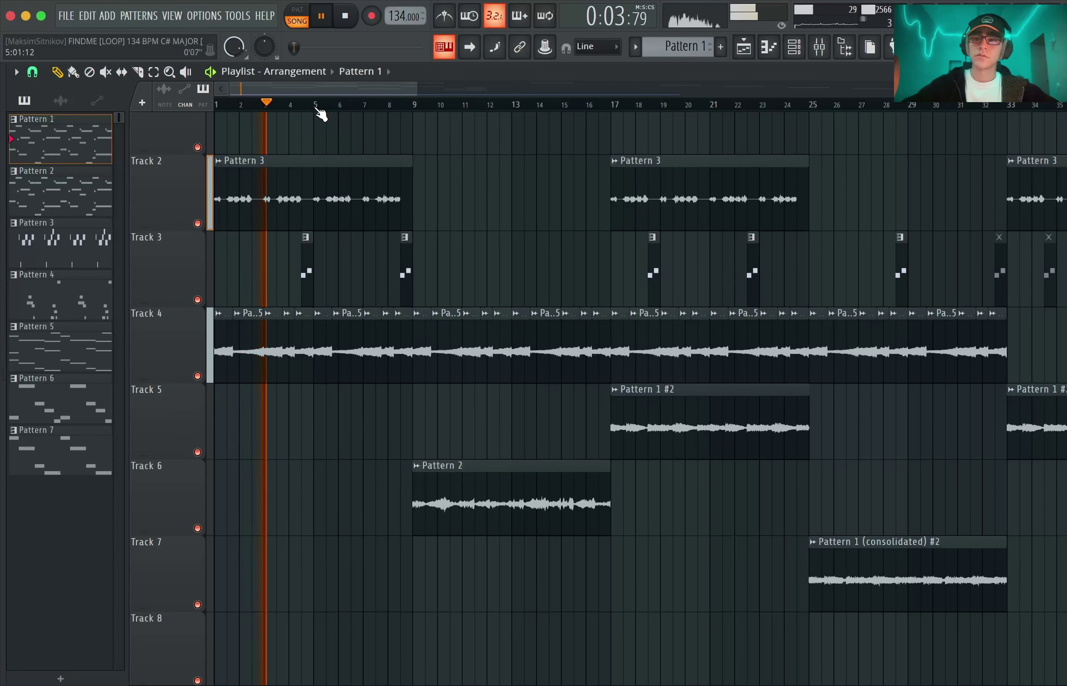
click(415, 107)
key(space)
scroll(305, 335, up, 5)
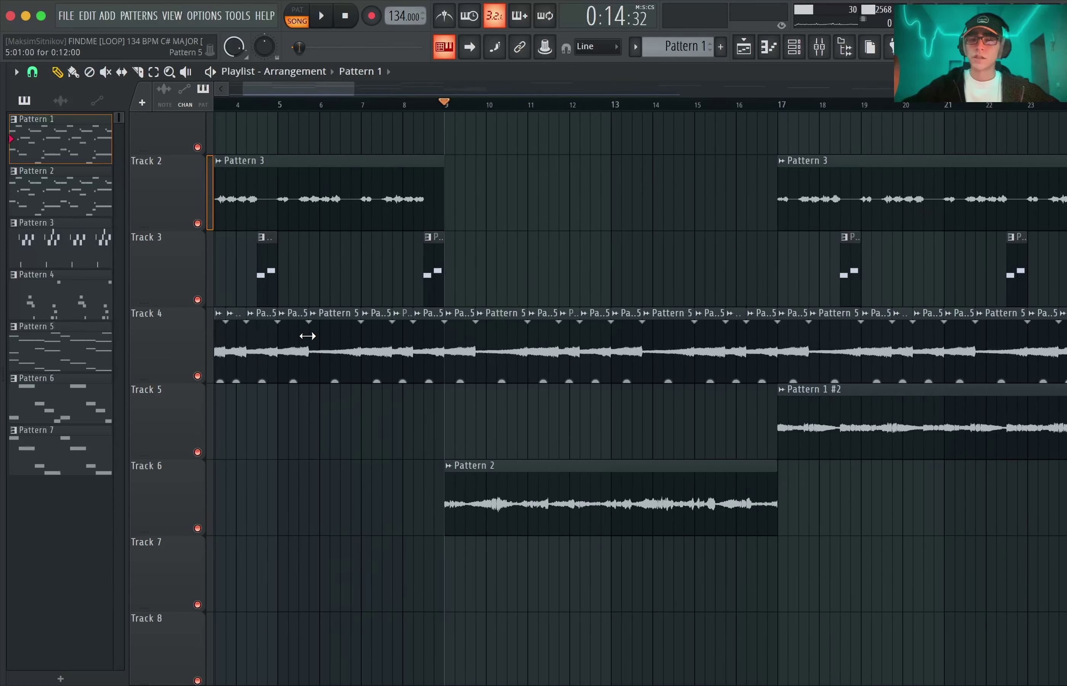
scroll(552, 295, down, 3)
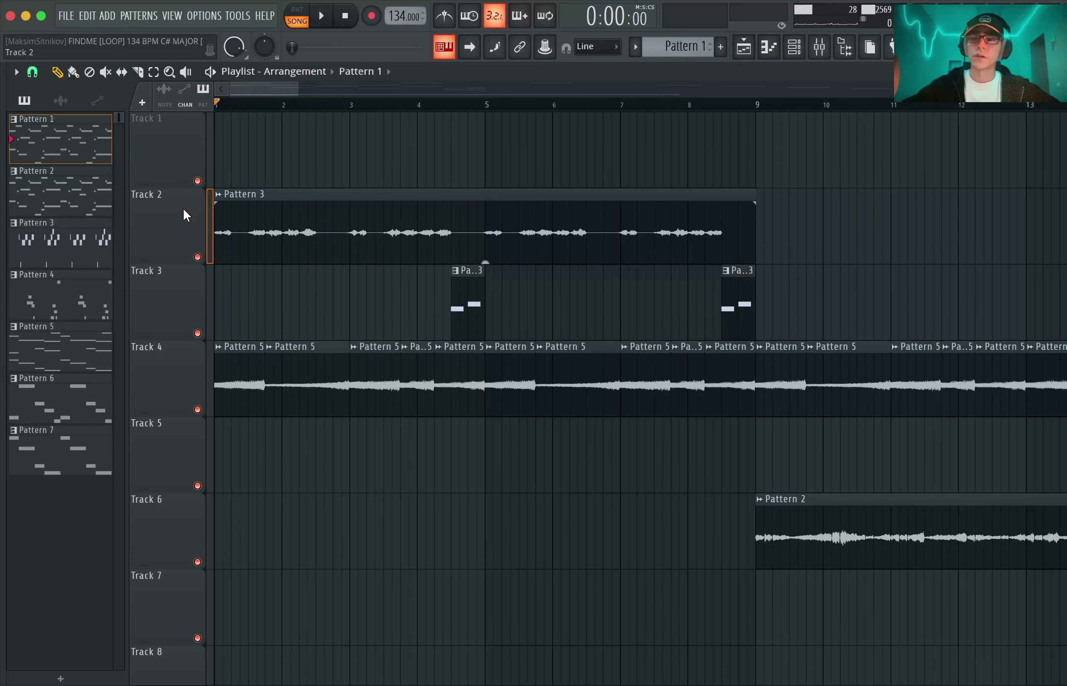
Step: Solo Track 2 and briefly play its Pattern 3 audio clip from bar 1
ctrl+click(198, 257)
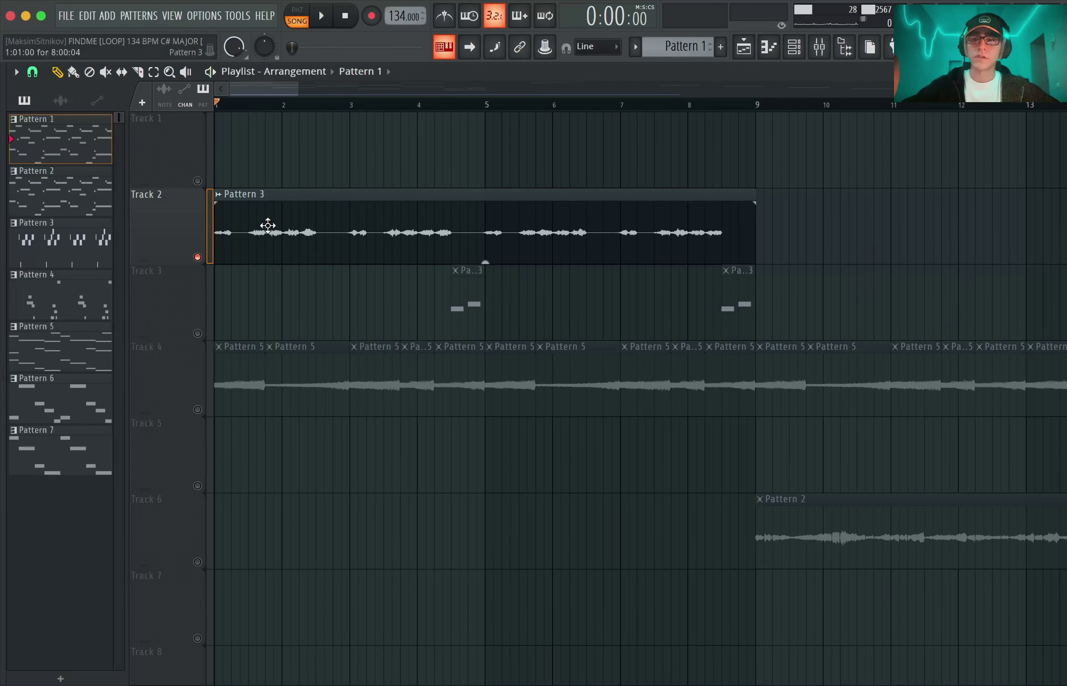
key(space)
key(space)
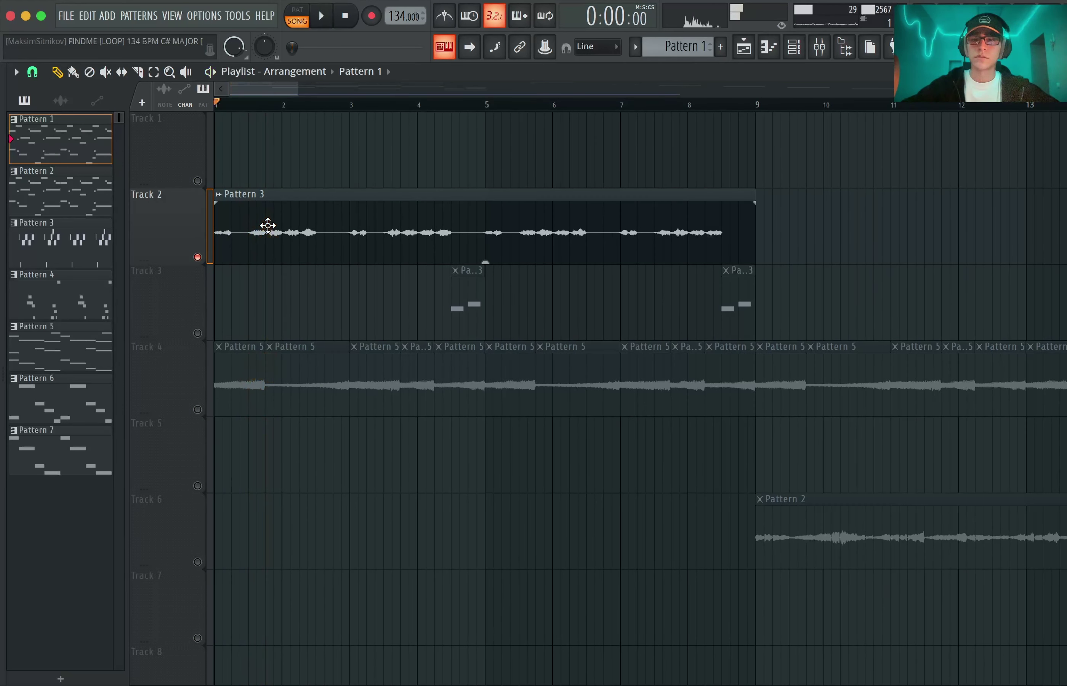
Step: Show the 91V_KW_125 vocal adlib sample in Slicex and audition several of its slices on the keyboard
click(798, 49)
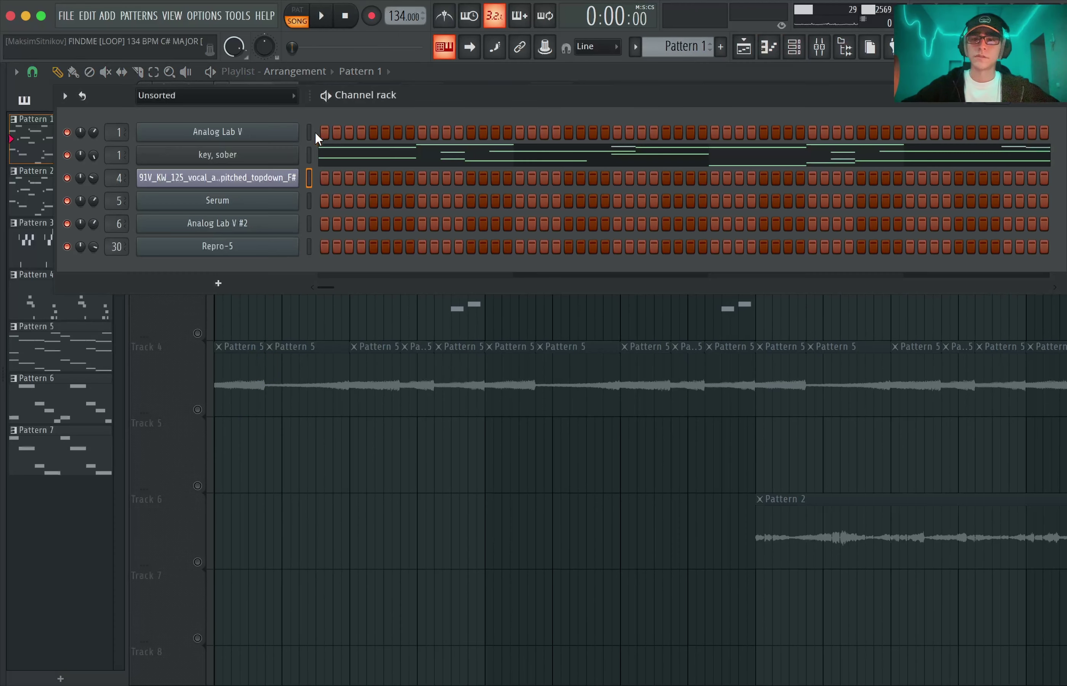
click(270, 185)
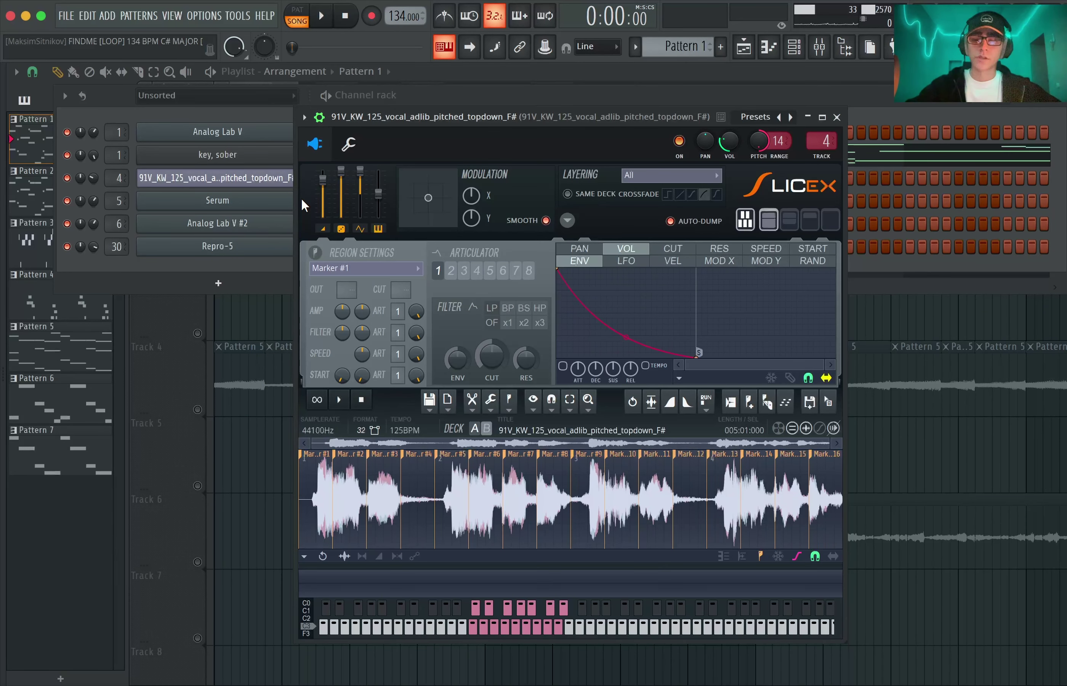
key(z)
key(s)
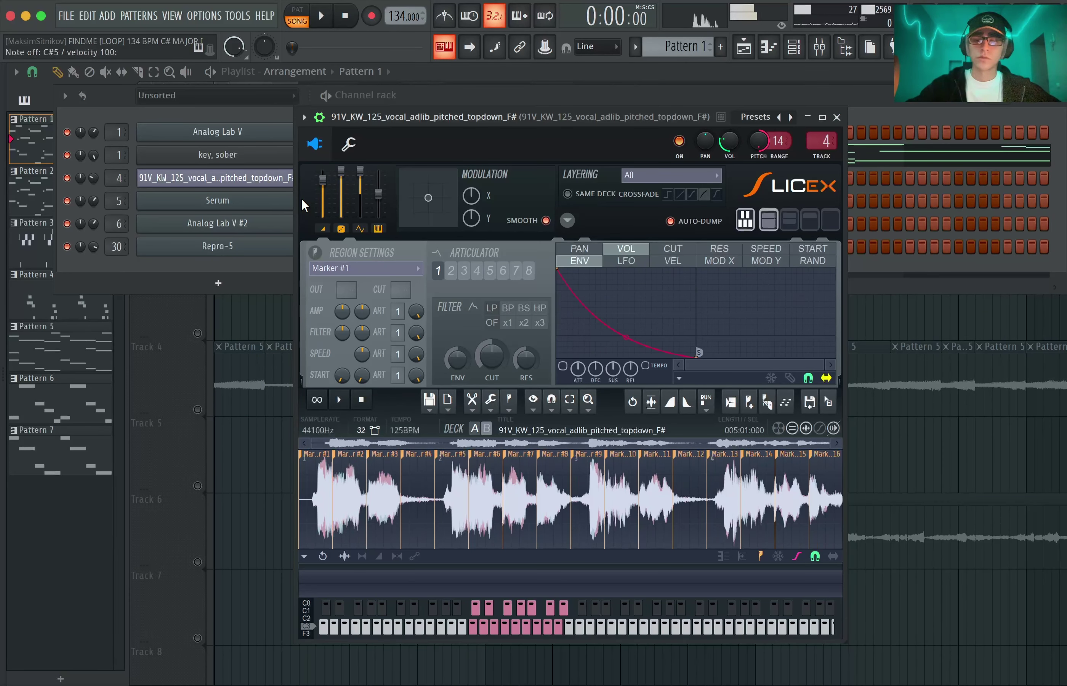
key(x)
key(d)
click(837, 117)
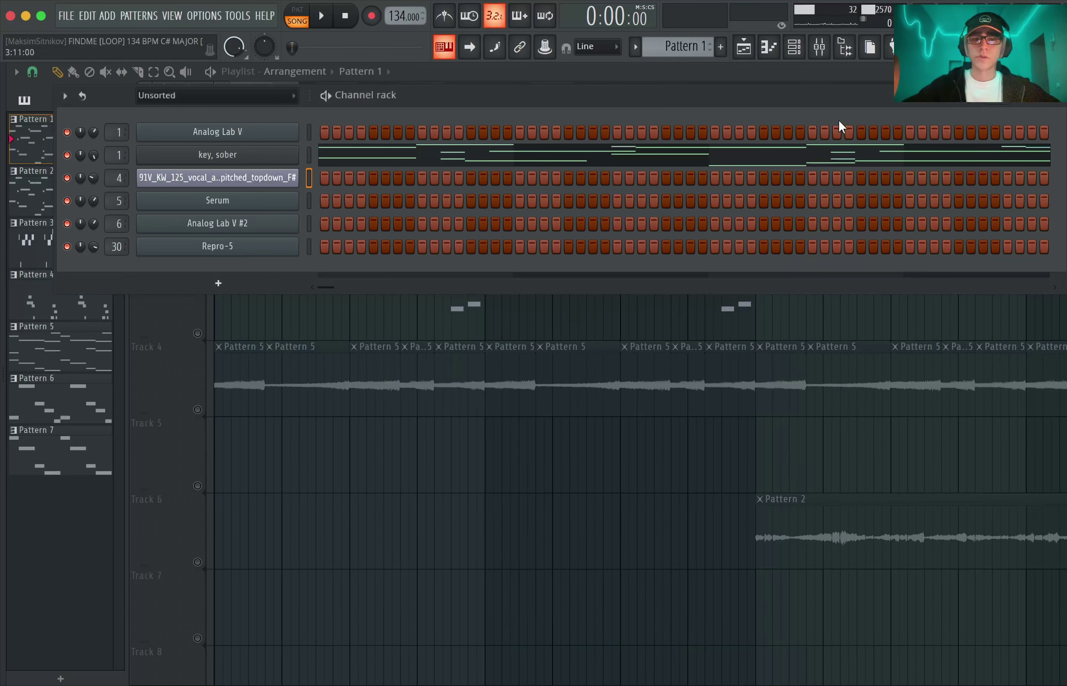
key(F6)
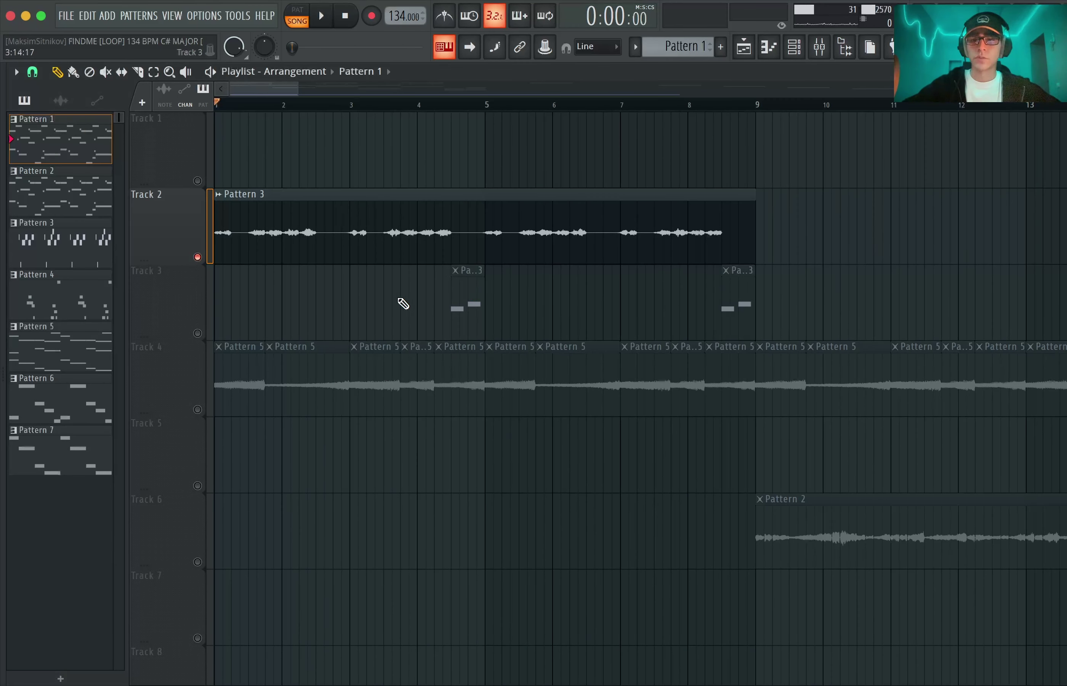
Step: Enable Track 3 alongside Track 2 and play its short Pattern 3 clip just before bar 5
click(197, 334)
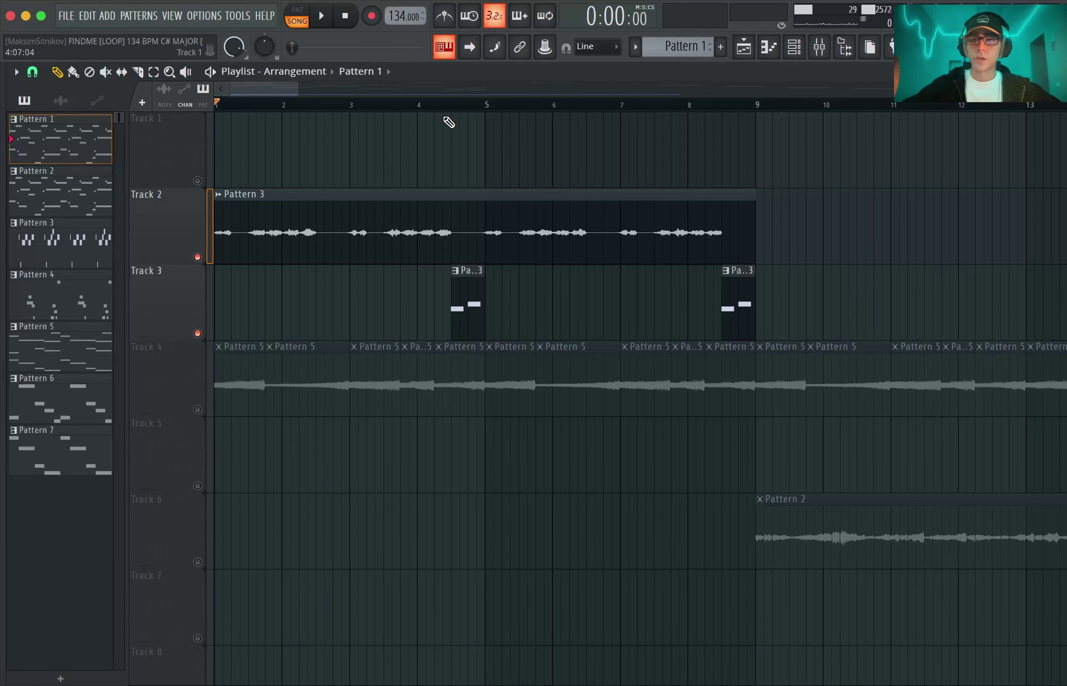
key(space)
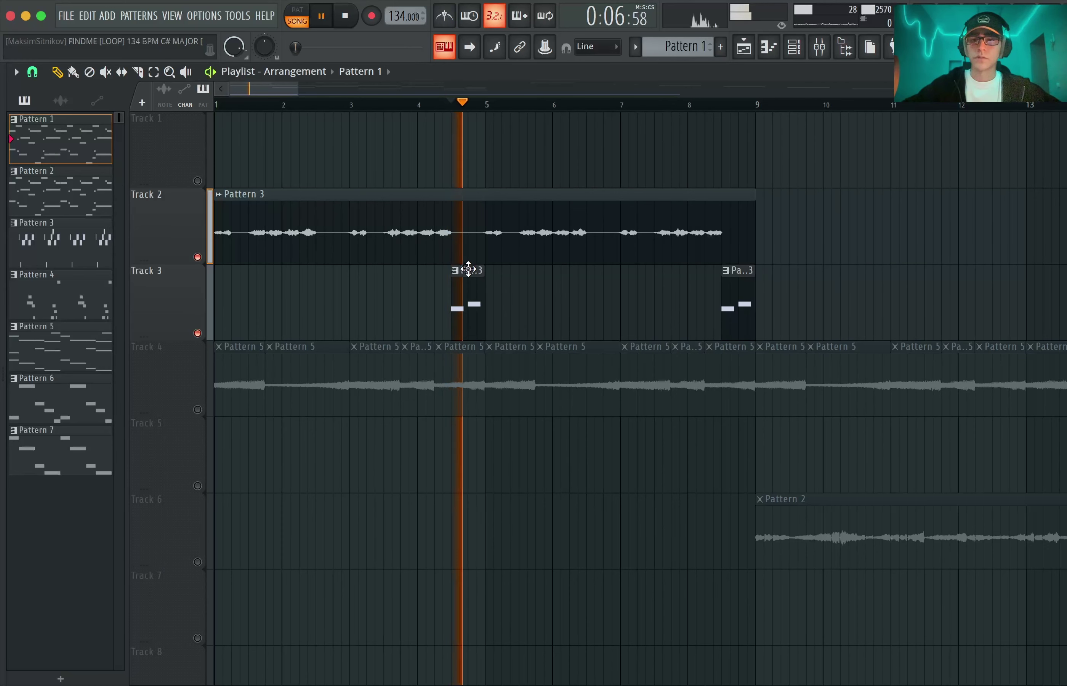
key(space)
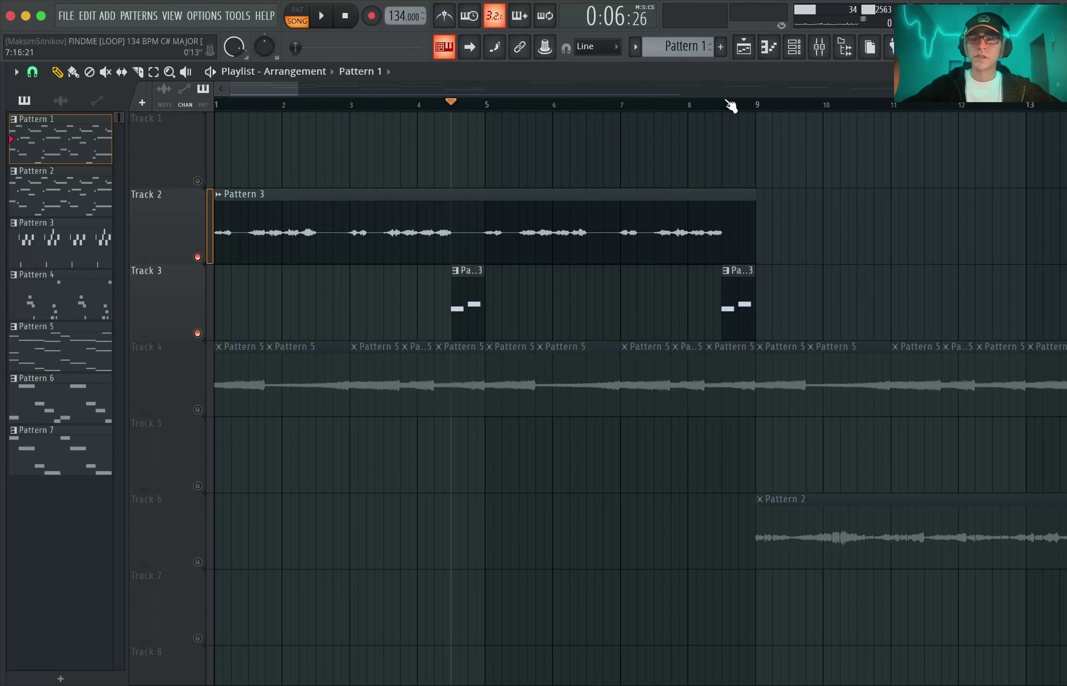
Step: Inspect the Reverse Verb preset of Infiltrator on the vocal adlib's mixer insert, and close the plugin
click(823, 52)
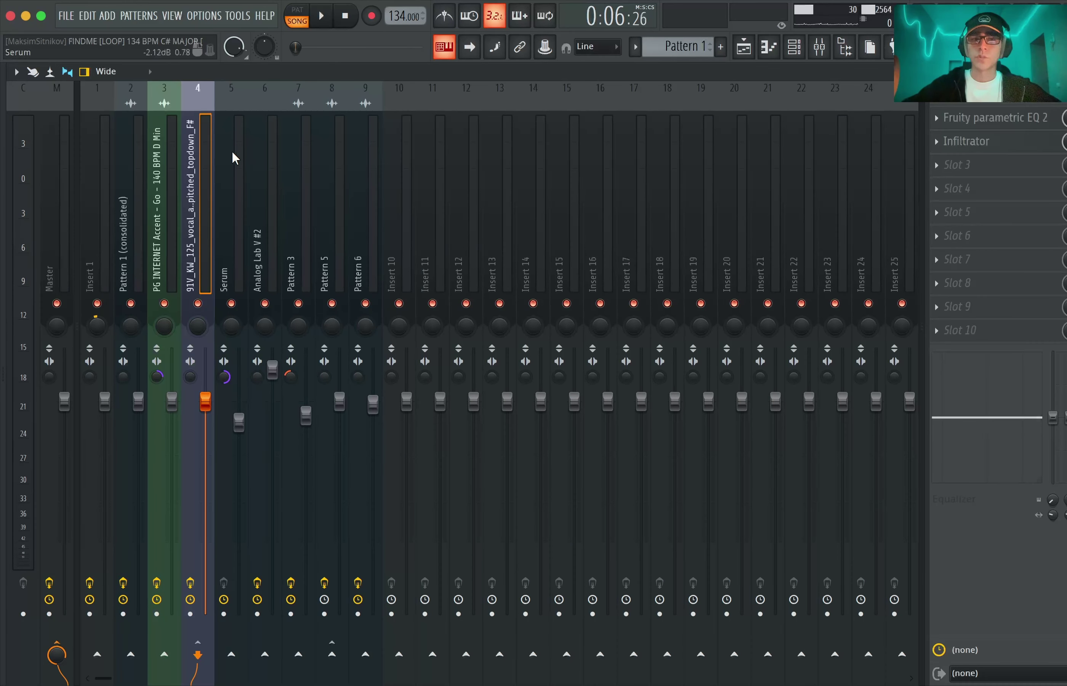
click(1004, 151)
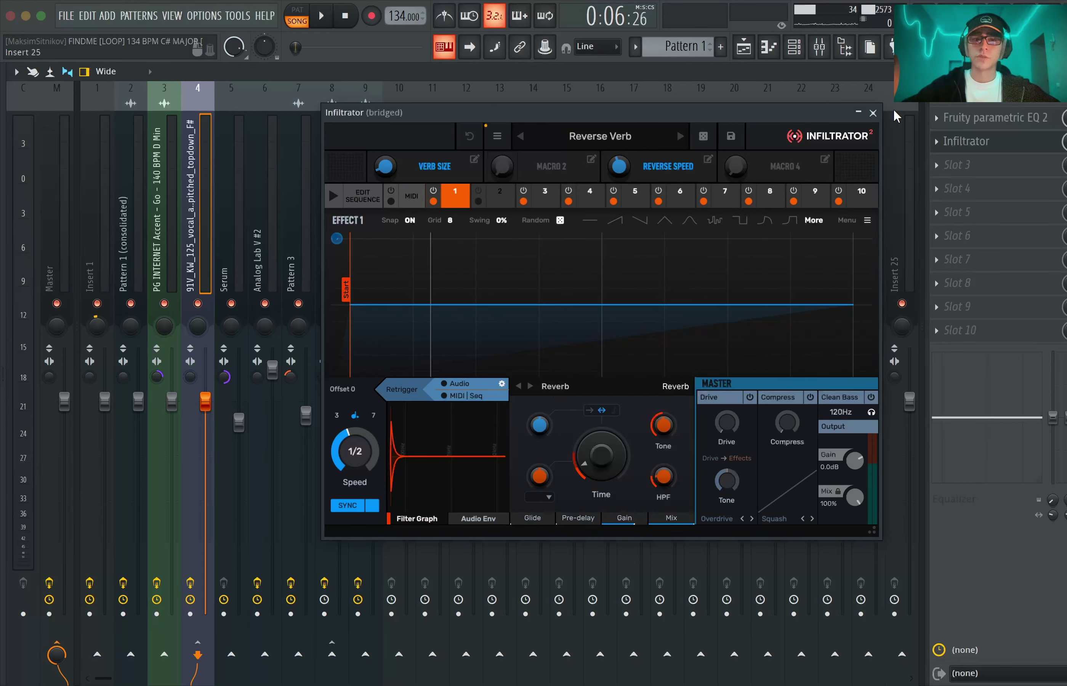
click(873, 113)
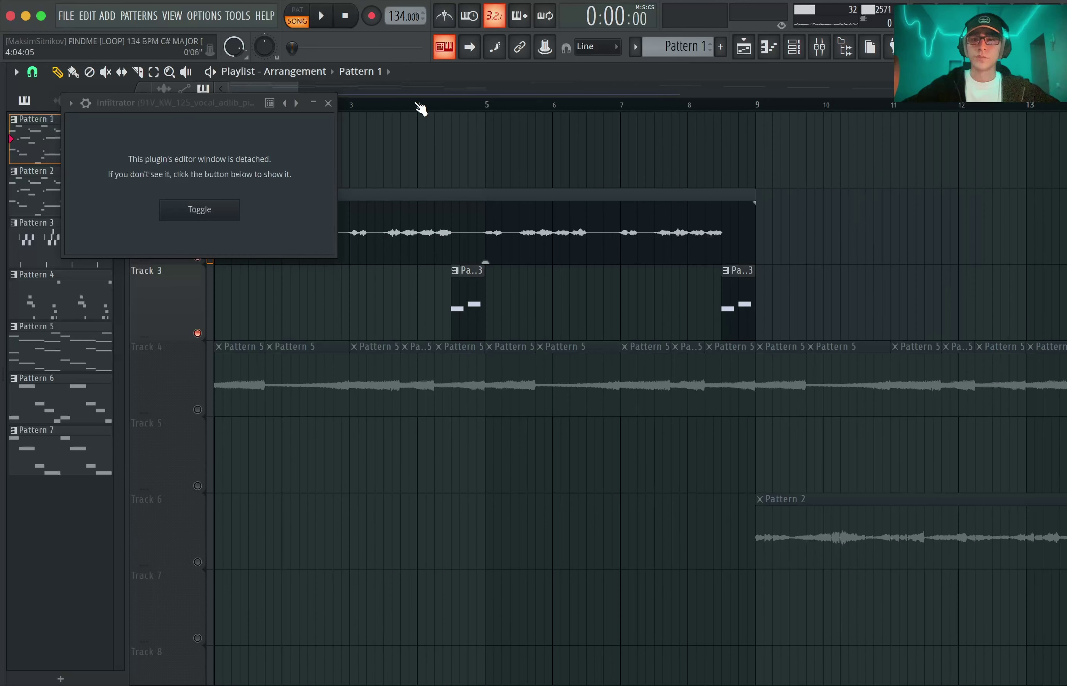
click(329, 106)
Step: Play the arrangement from bar 2 and solo Track 4 to hear its Pattern 5 clips
click(283, 107)
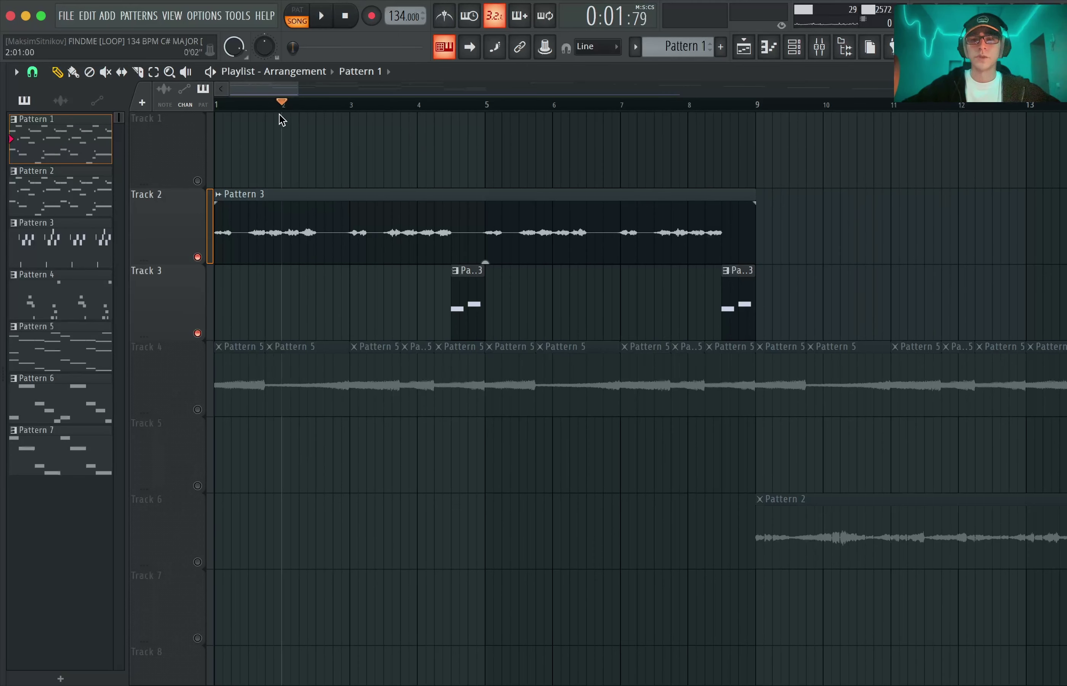
key(space)
click(200, 415)
scroll(277, 312, down, 1)
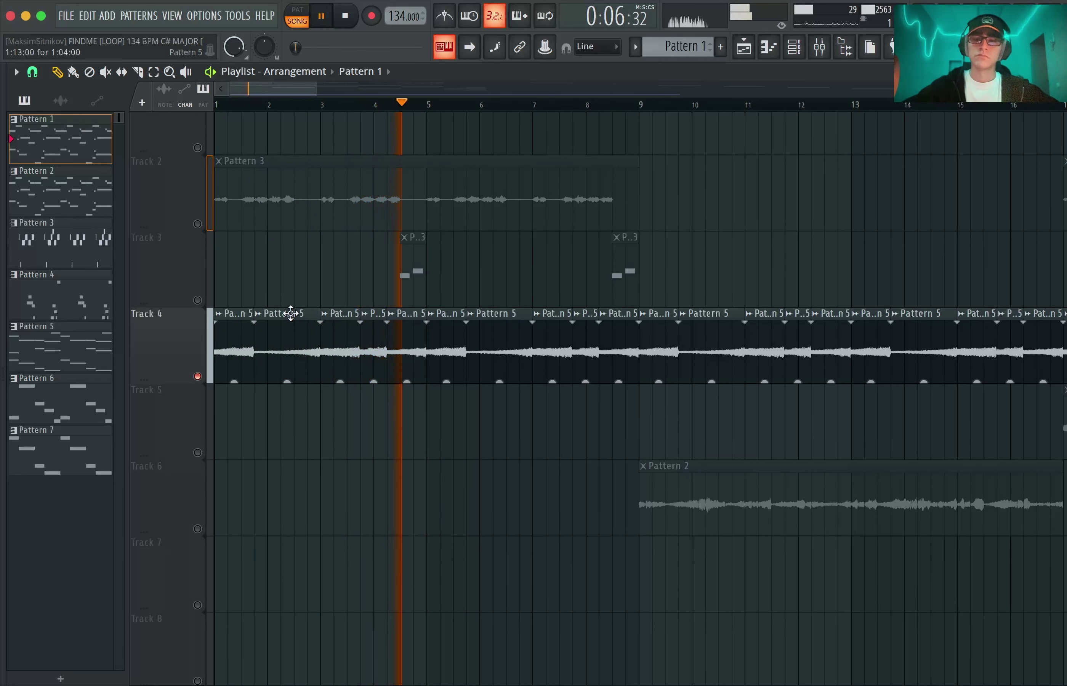
Step: Stop playback and view Pattern 1's key, sober notes in the piano roll
key(space)
double_click(291, 313)
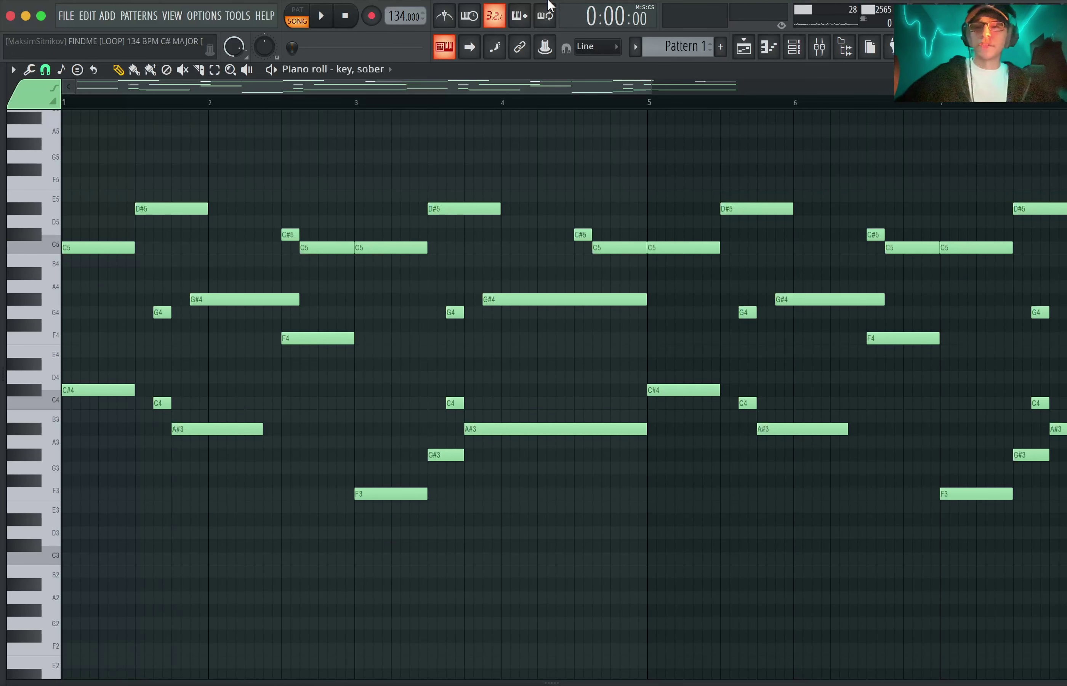
scroll(78, 179, up, 2)
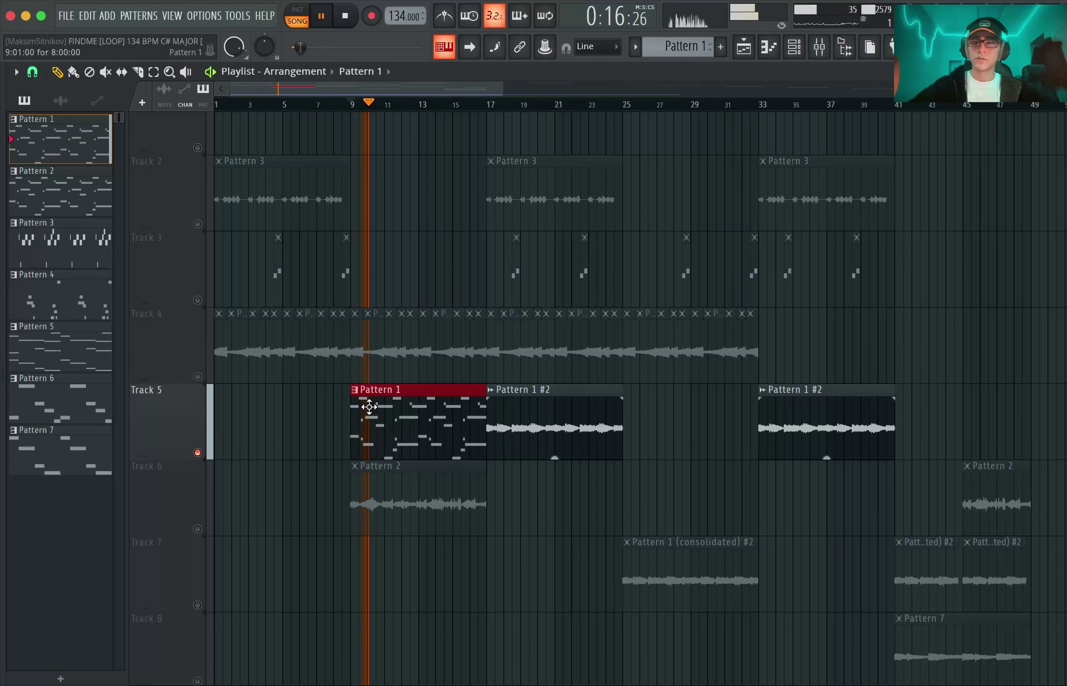
Step: Stop playback and delete the Pattern 1 clip at bar 9 on Track 5
key(space)
scroll(369, 409, up, 5)
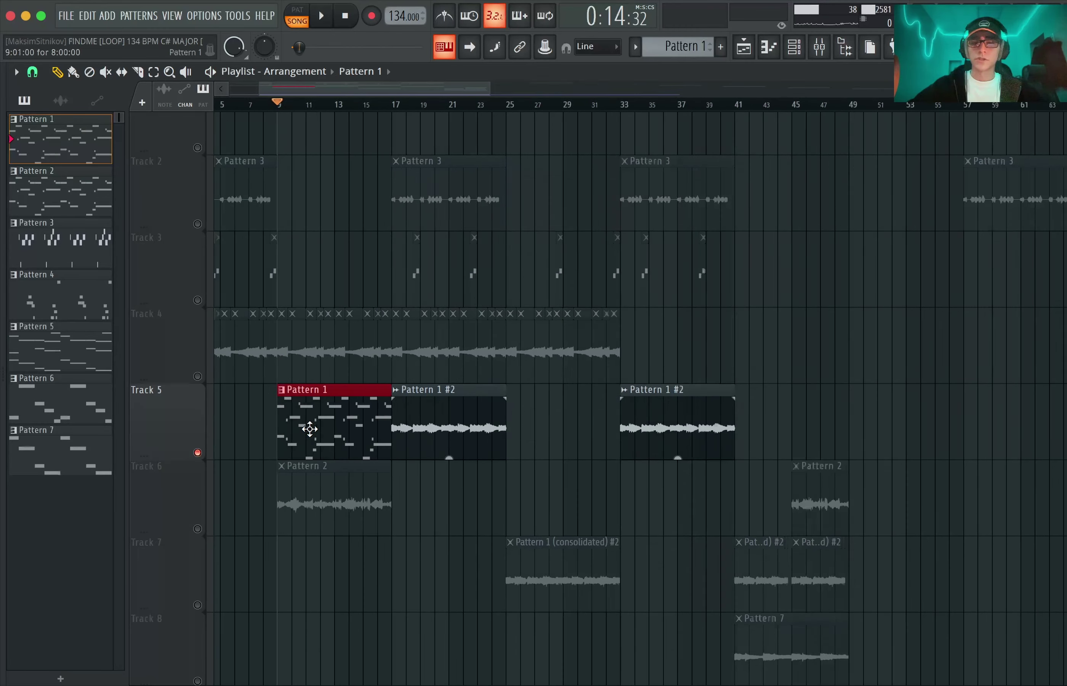
right_click(304, 431)
Step: Inspect Track 12's Effectrix2 mix level automation and the Effectrix2 sequence on the Pattern 5 mixer insert
scroll(443, 416, left, 4)
scroll(444, 403, down, 6)
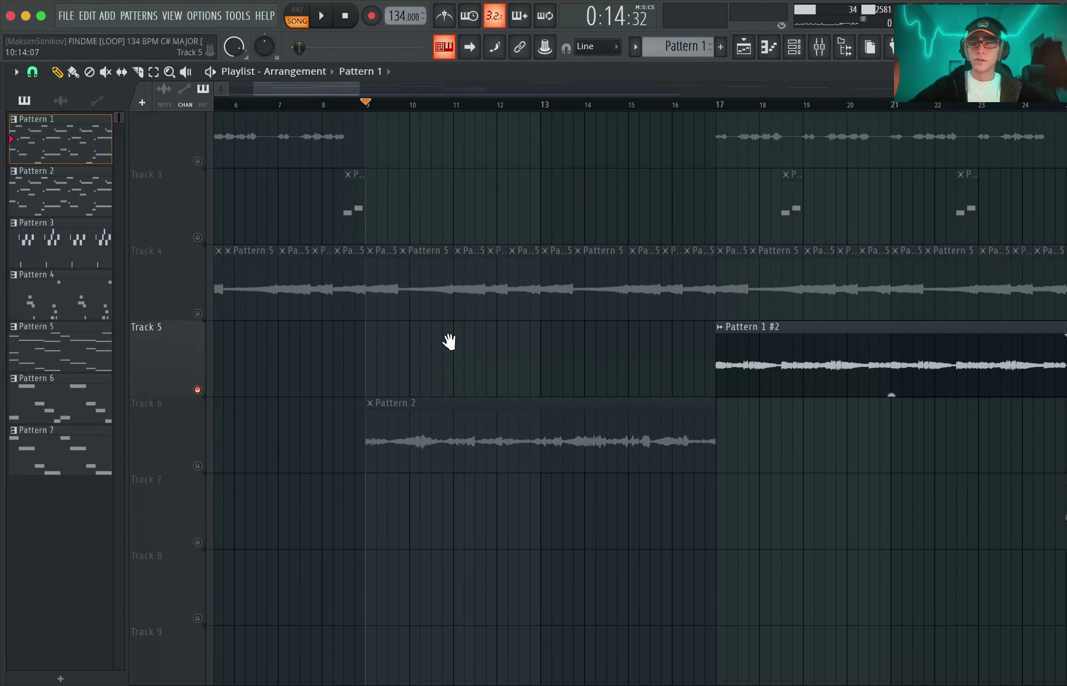
scroll(436, 416, down, 2)
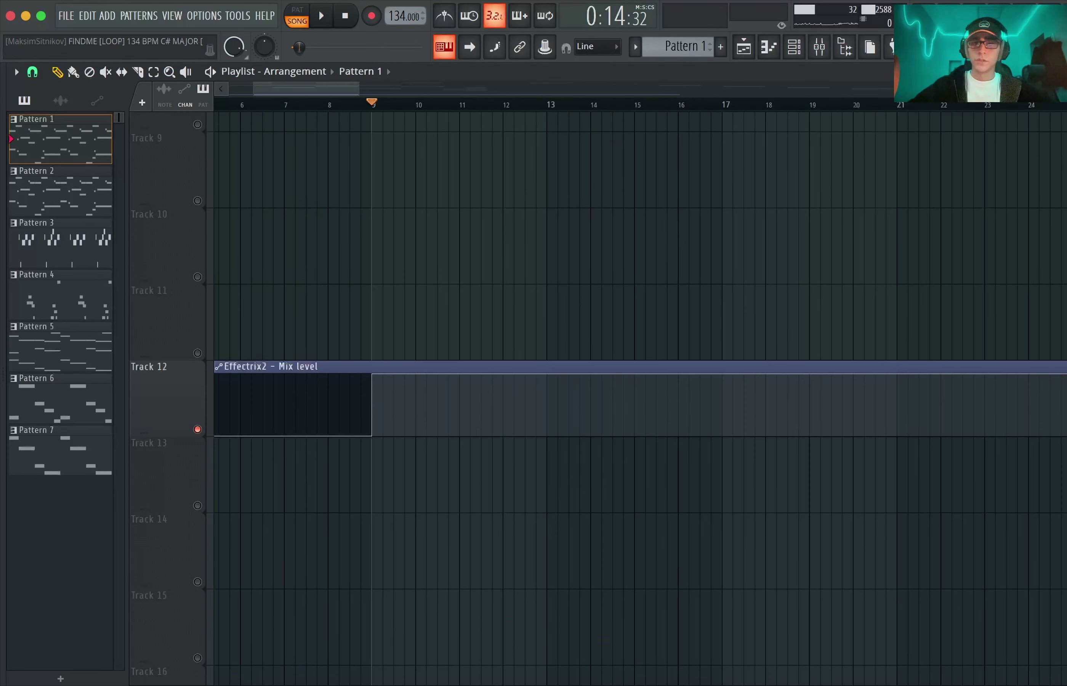
click(835, 53)
drag(304, 85, 393, 147)
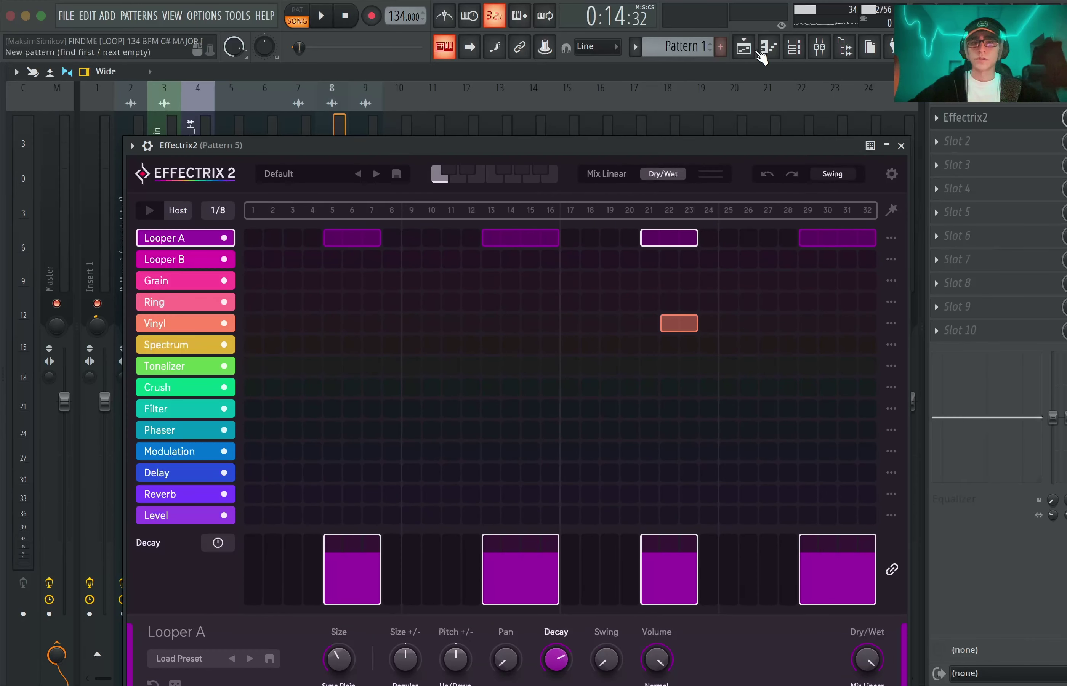
Step: Return to the playlist and place the Effectrix2 window just below the header of Track 12's Mix level automation clip
click(745, 49)
drag(522, 152, 499, 401)
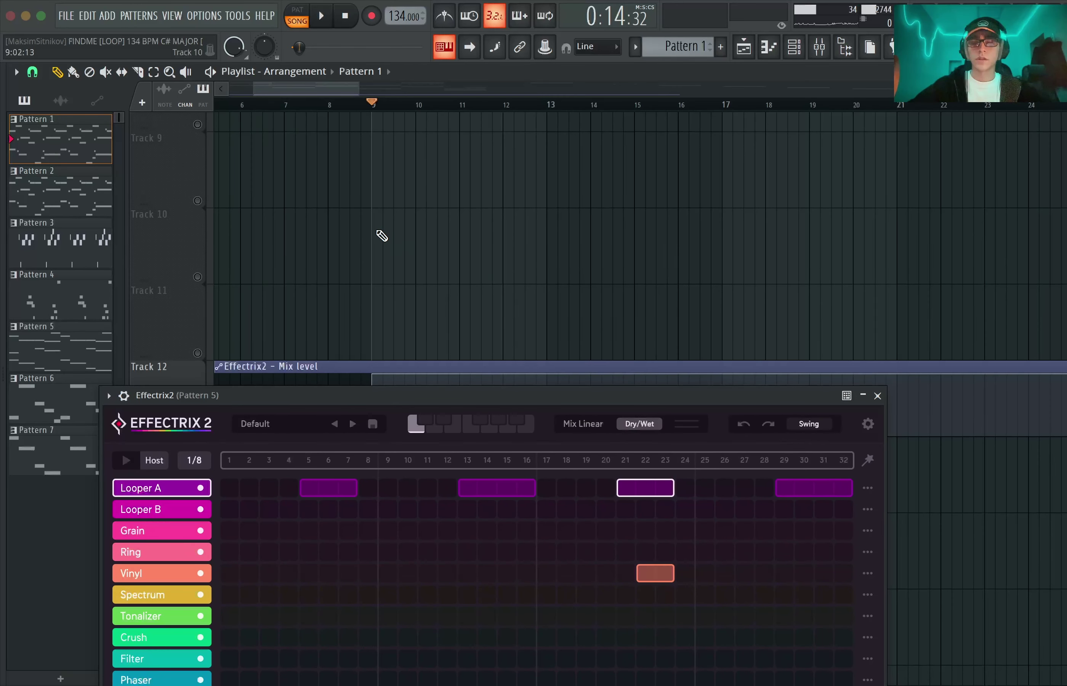
scroll(386, 179, down, 2)
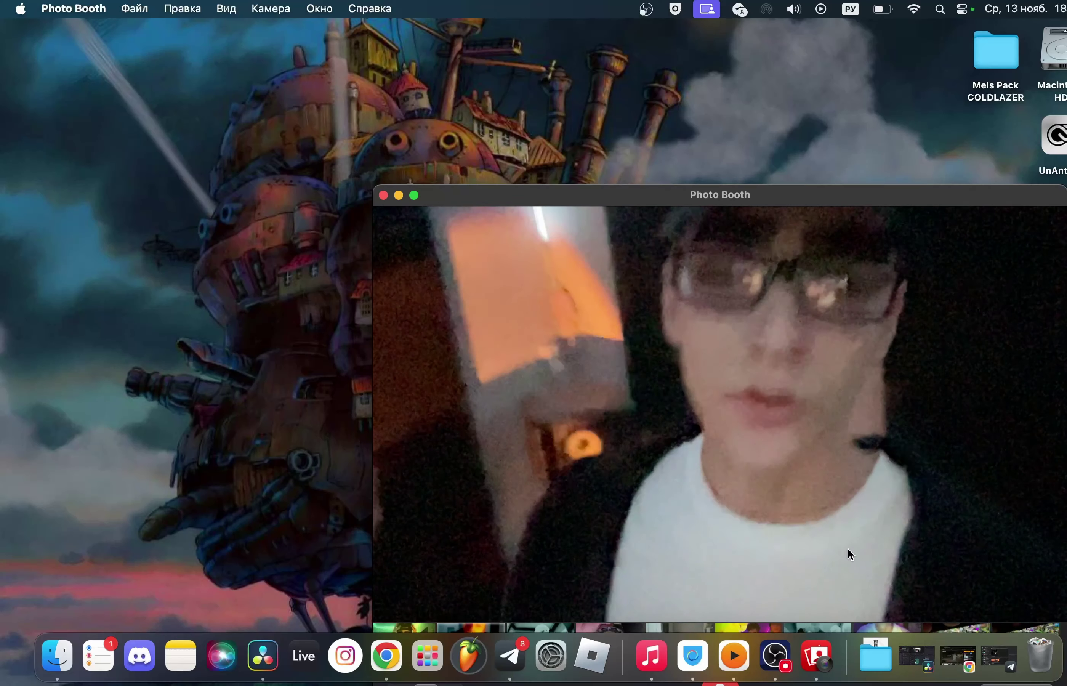